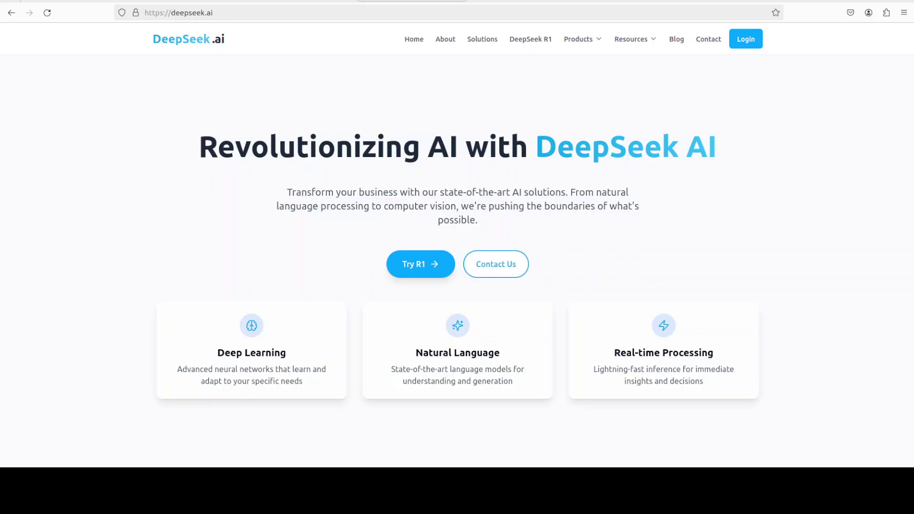
# View the Janus-Pro-7B model page on Hugging Face and the Massed Compute homepage.
pyautogui.click(549, 1)
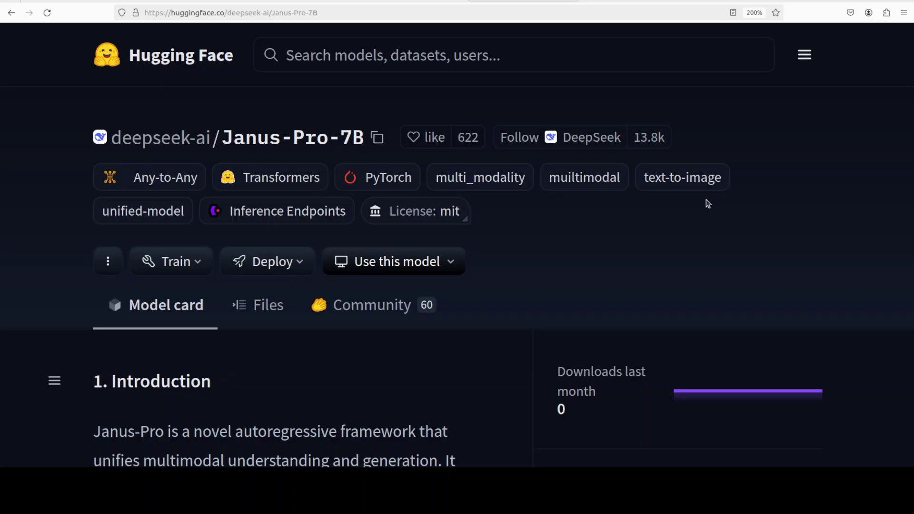
pyautogui.click(299, 1)
pyautogui.click(76, 2)
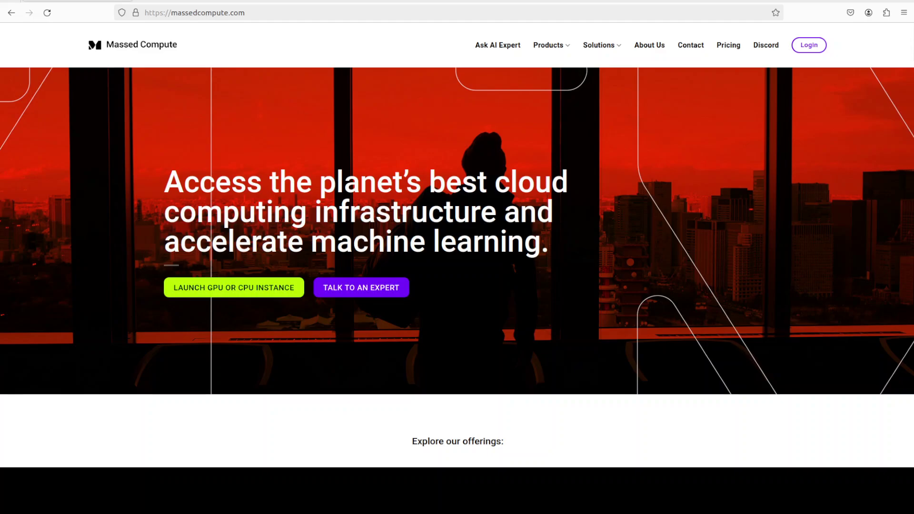
# Switch to the terminal and check the GPU status with nvidia-smi.
pyautogui.hotkey('alt', 'Tab')
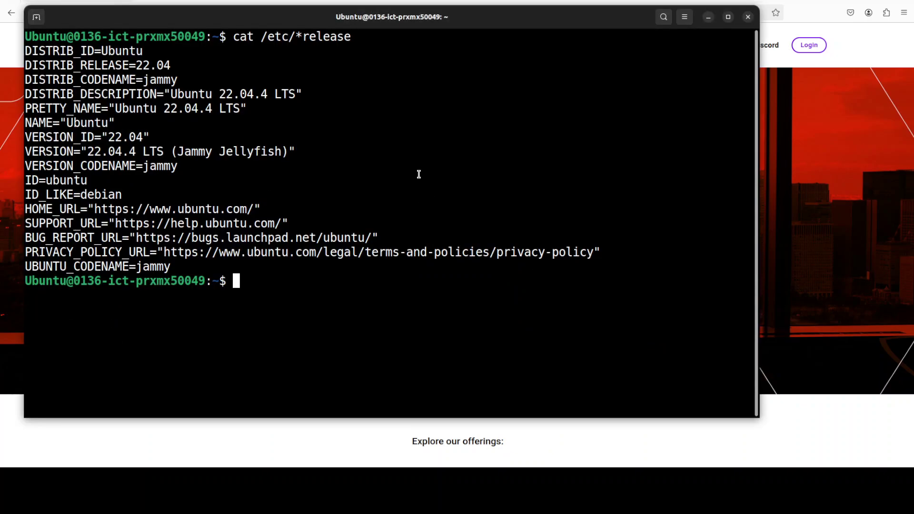
pyautogui.write('clear')
pyautogui.press('Up')
pyautogui.press('Up')
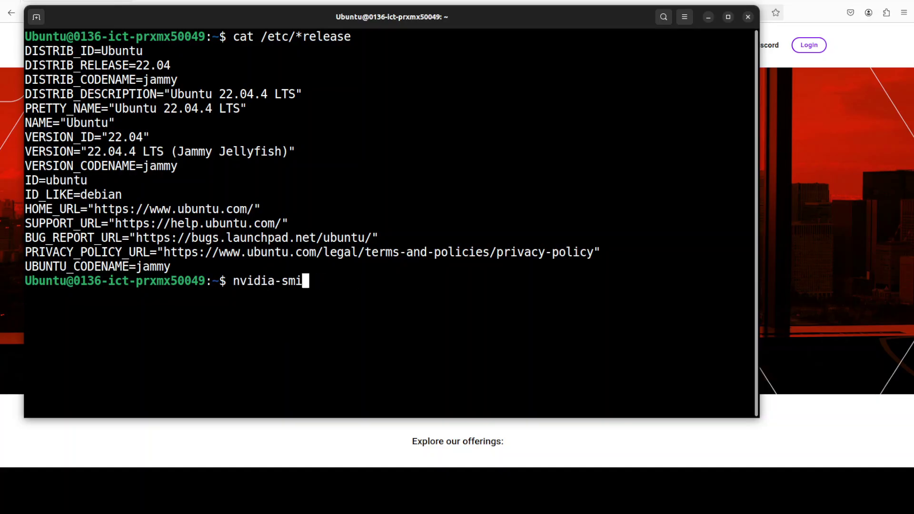
pyautogui.press('Return')
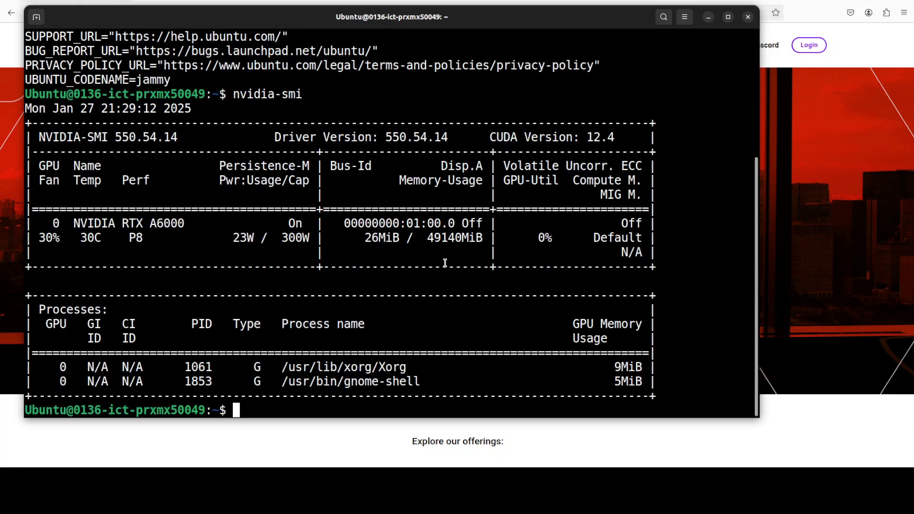
# Create and activate a Python 3.11 conda environment named ai.
pyautogui.rightClick(399, 258)
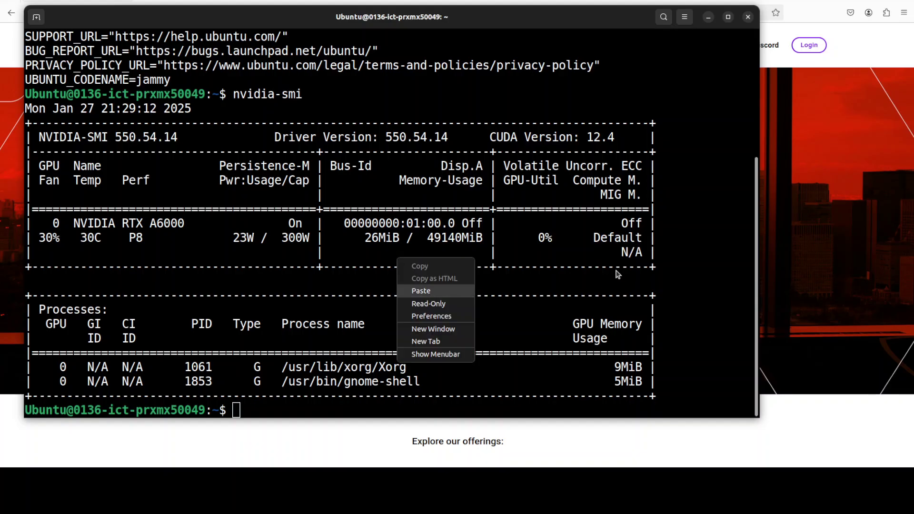
pyautogui.press('Return')
pyautogui.press('Return')
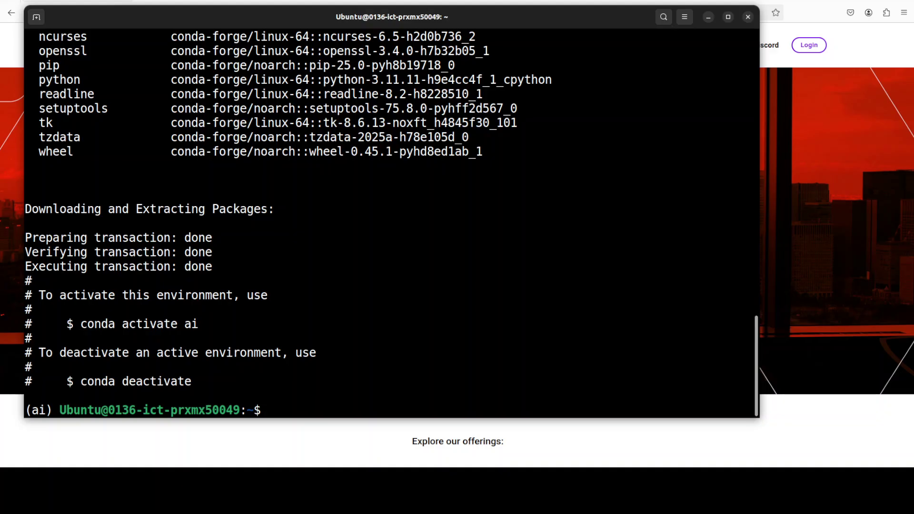
pyautogui.rightClick(496, 272)
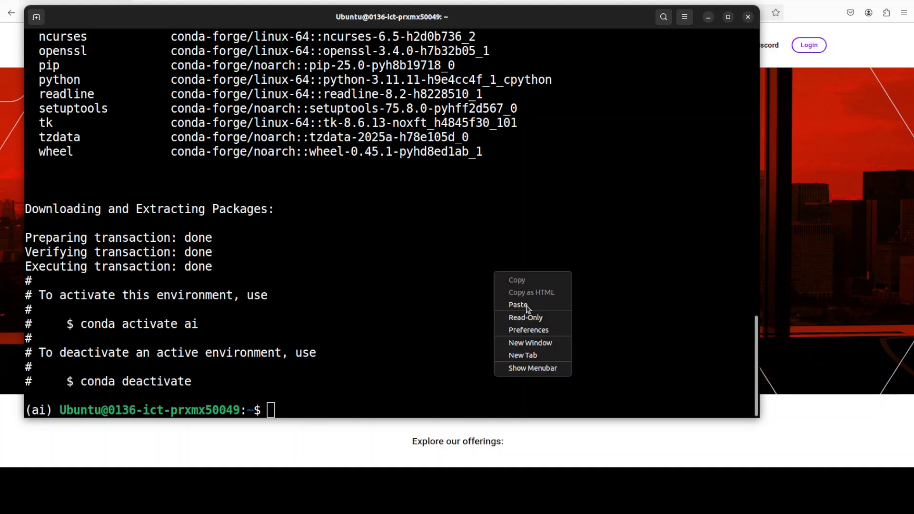
pyautogui.click(515, 305)
pyautogui.press('Return')
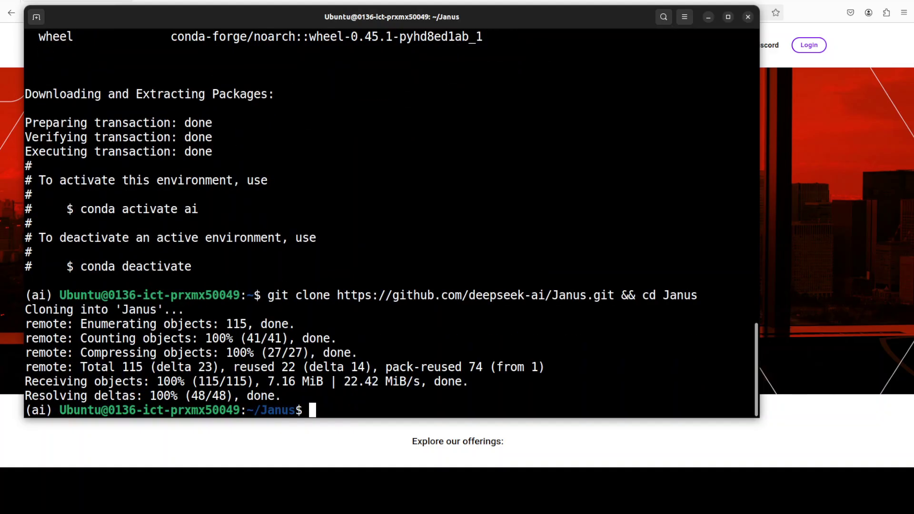
# Install the Janus package and its Gradio extra by running pip install -e . and pip install -e .[gradio].
pyautogui.rightClick(388, 335)
pyautogui.click(424, 368)
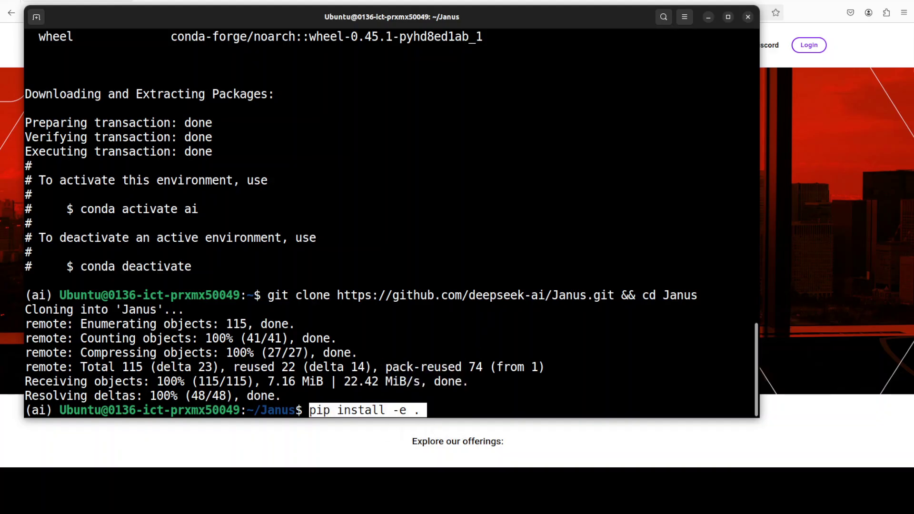
pyautogui.press('Return')
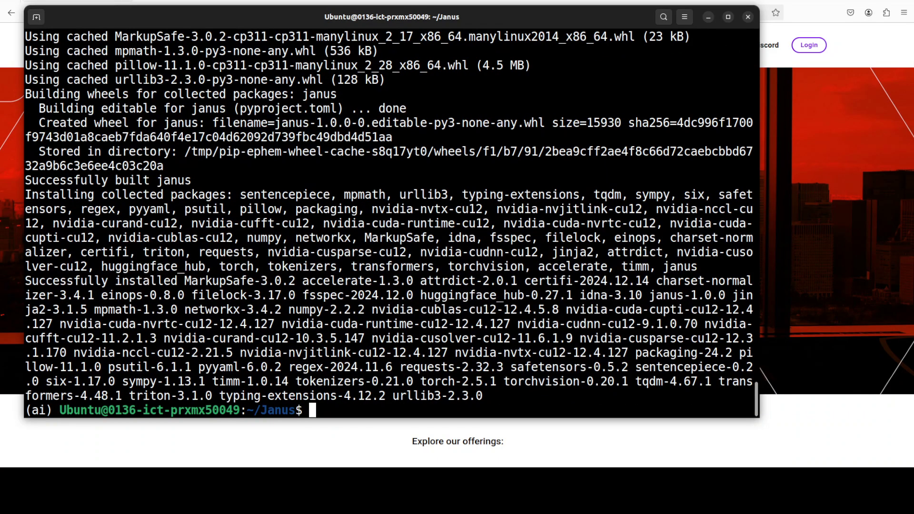
pyautogui.rightClick(327, 243)
pyautogui.click(364, 277)
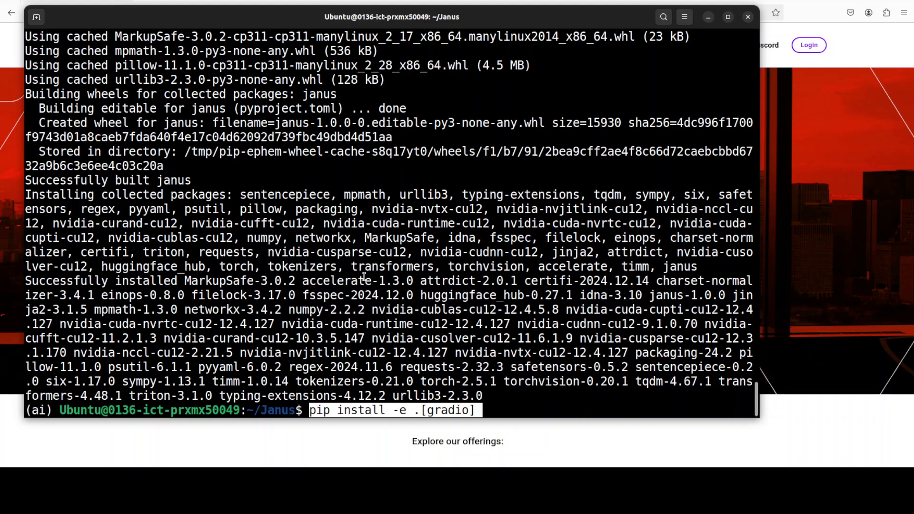
pyautogui.press('Return')
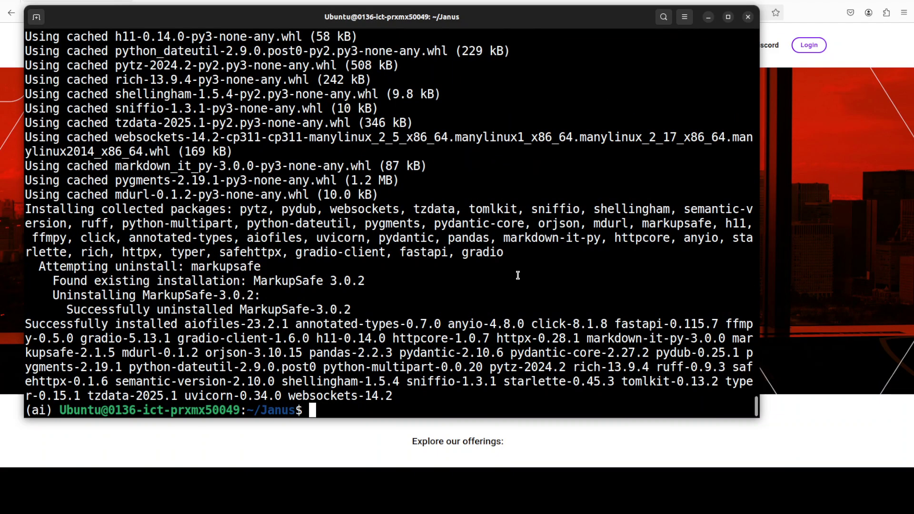
# Clear the terminal and launch the Janus Pro demo with python demo/app_januspro.py.
pyautogui.write('clear')
pyautogui.press('Return')
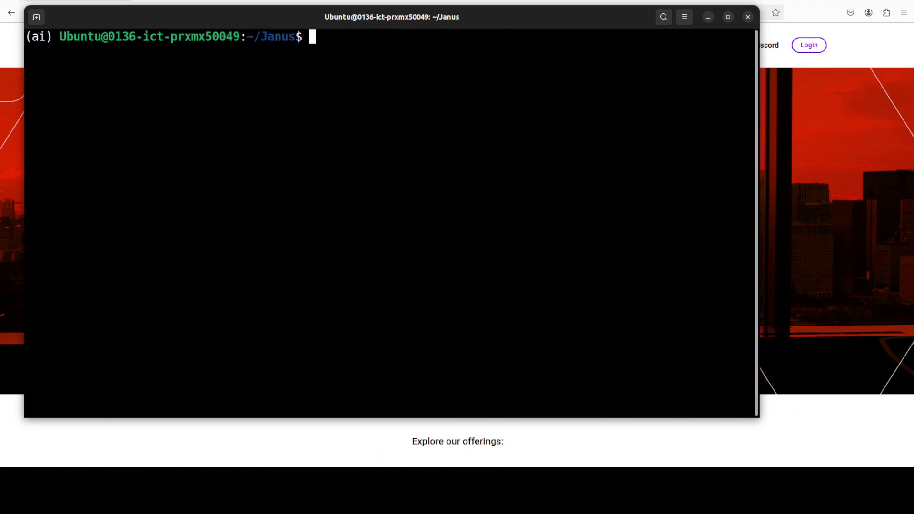
pyautogui.rightClick(330, 58)
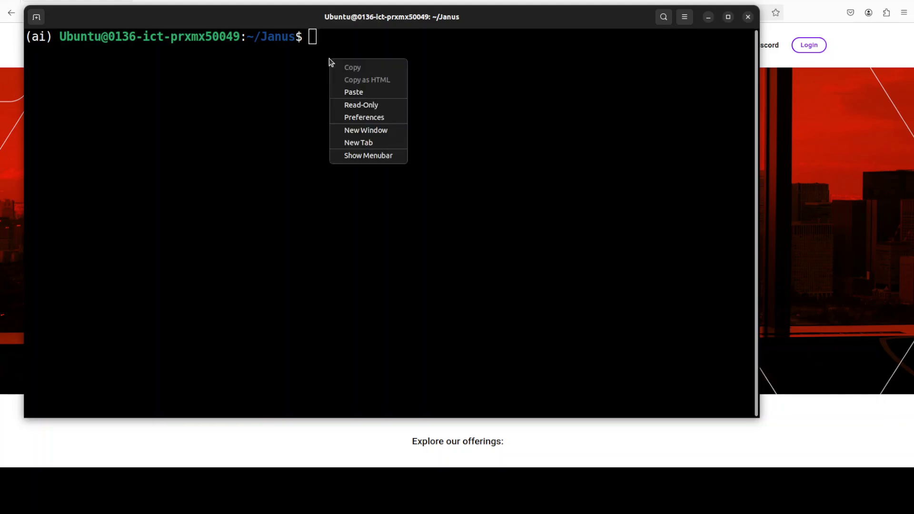
pyautogui.click(364, 92)
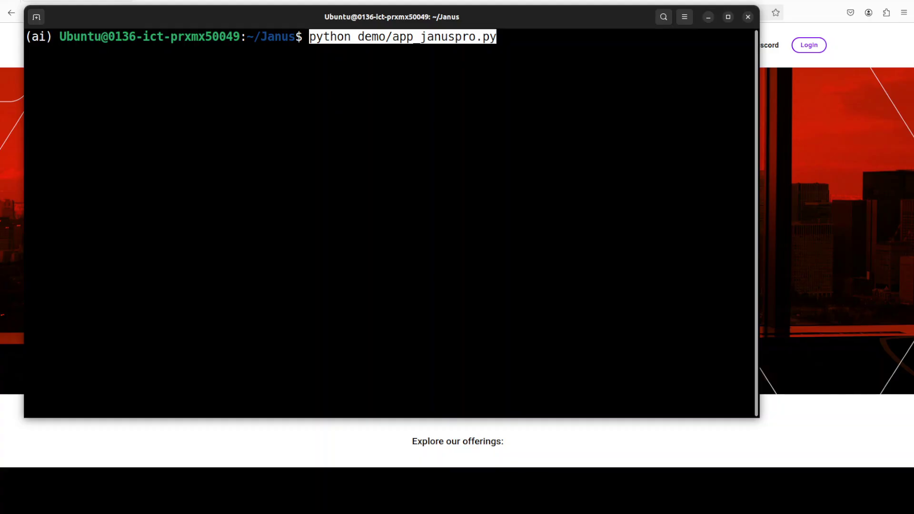
pyautogui.press('Return')
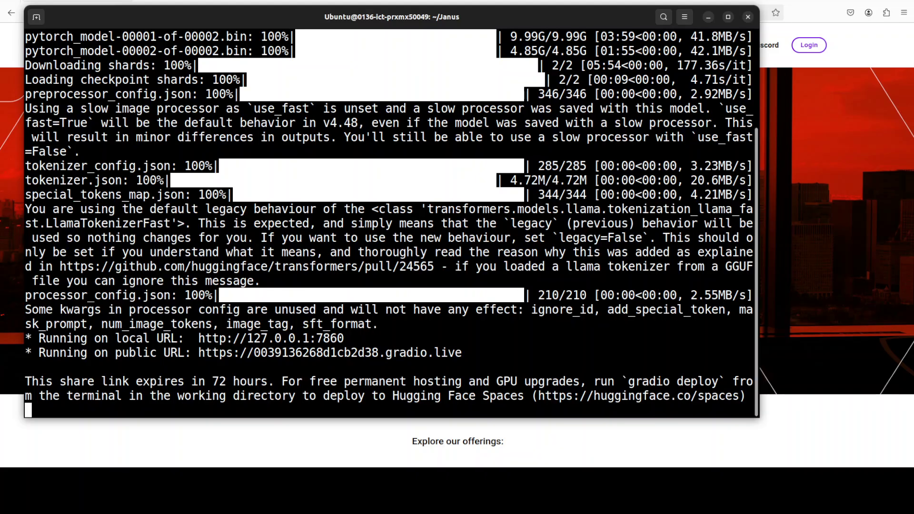
# Open the demo at localhost:7860 in the browser and look through its Multimodal Understanding and Text-to-Image Generation sections.
pyautogui.moveTo(355, 340); pyautogui.dragTo(233, 337)
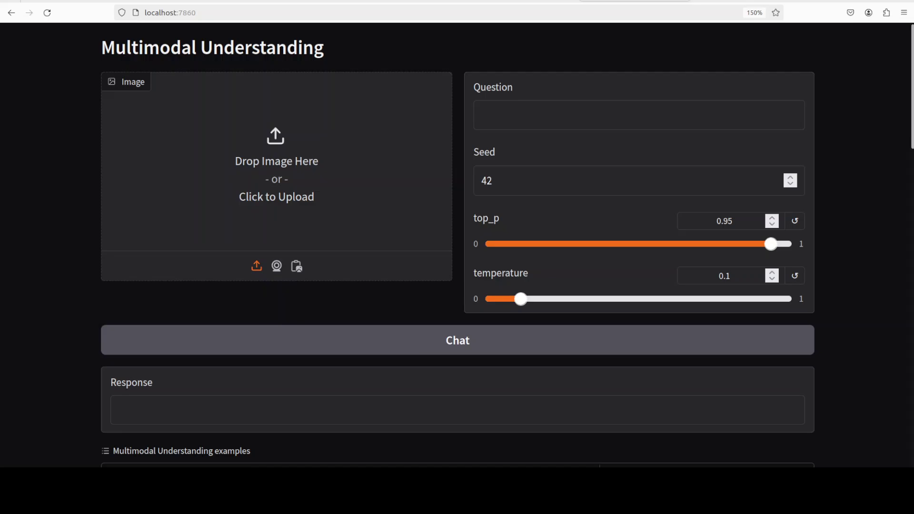
pyautogui.scroll(-5, 457, 244)
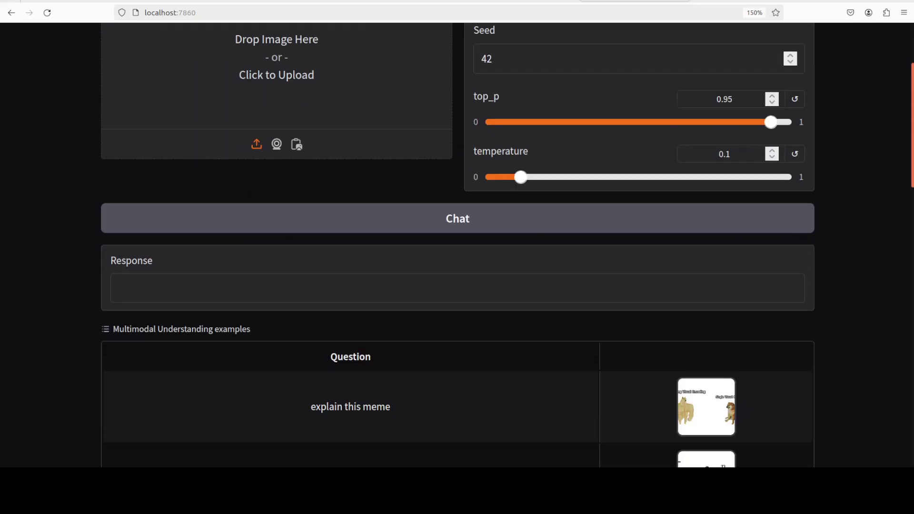
pyautogui.scroll(-3, 913, 160)
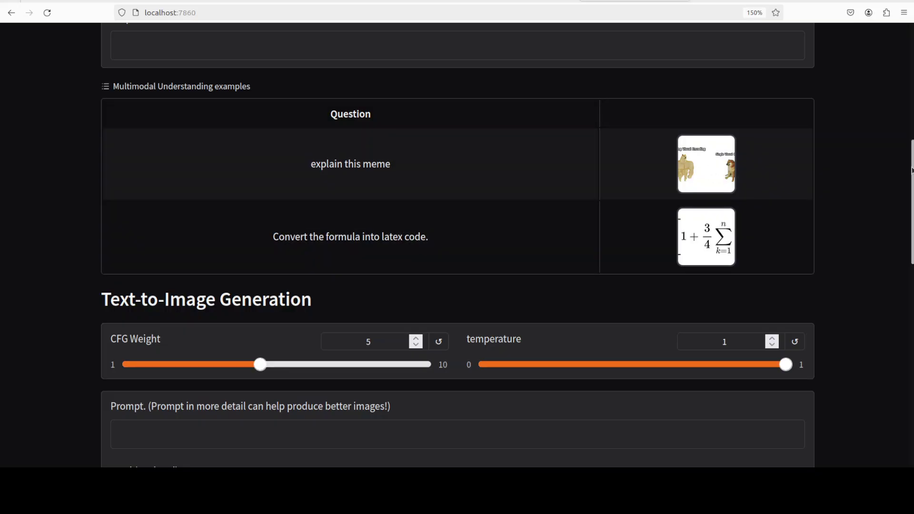
pyautogui.moveTo(911, 180); pyautogui.dragTo(904, 256)
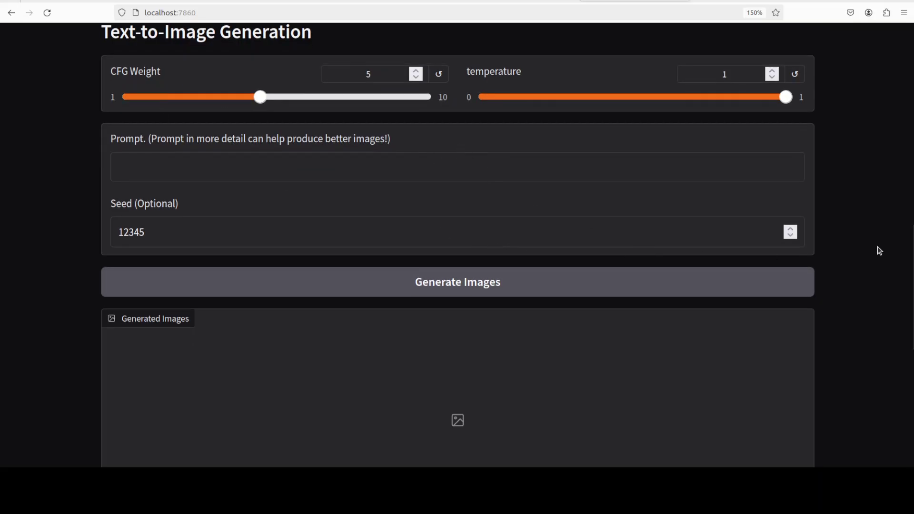
pyautogui.moveTo(913, 286); pyautogui.dragTo(913, 403)
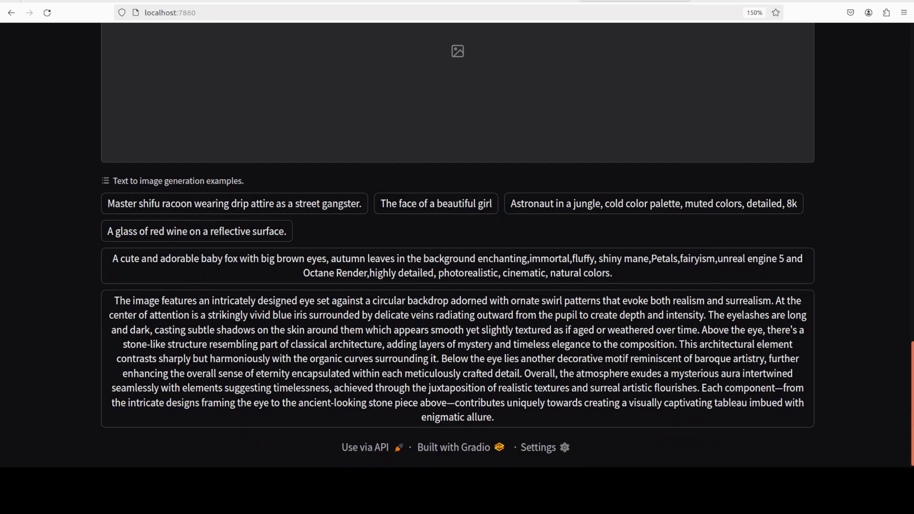
pyautogui.moveTo(912, 360); pyautogui.dragTo(907, 53)
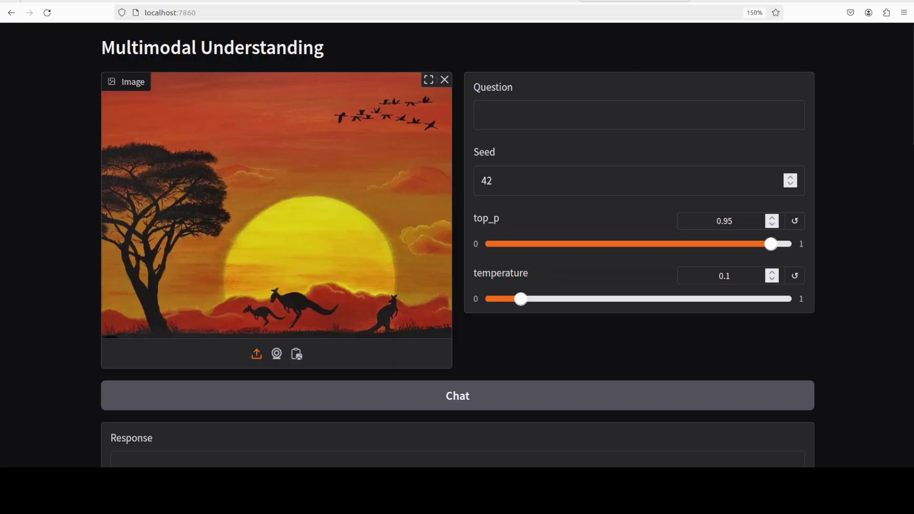
# Enter the question "explain this image" for the sunset painting and submit it to the model.
pyautogui.click(500, 113)
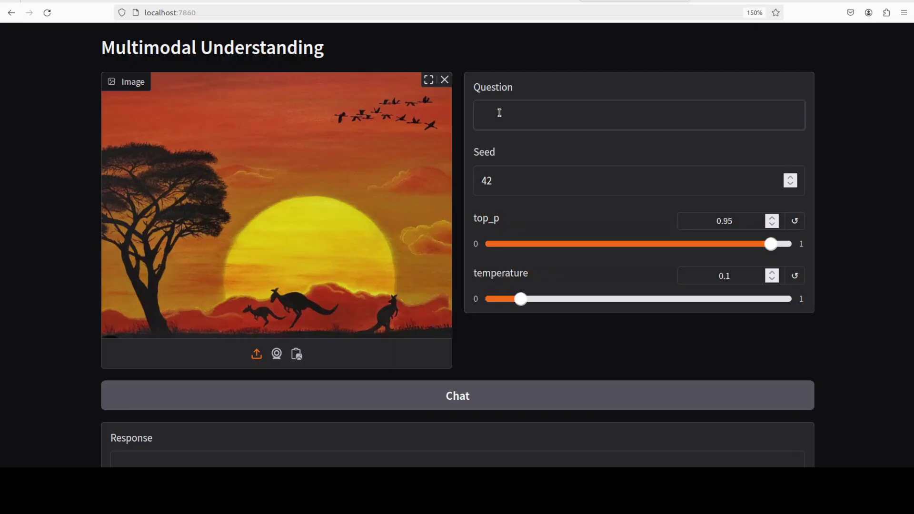
pyautogui.write('explain this imate')
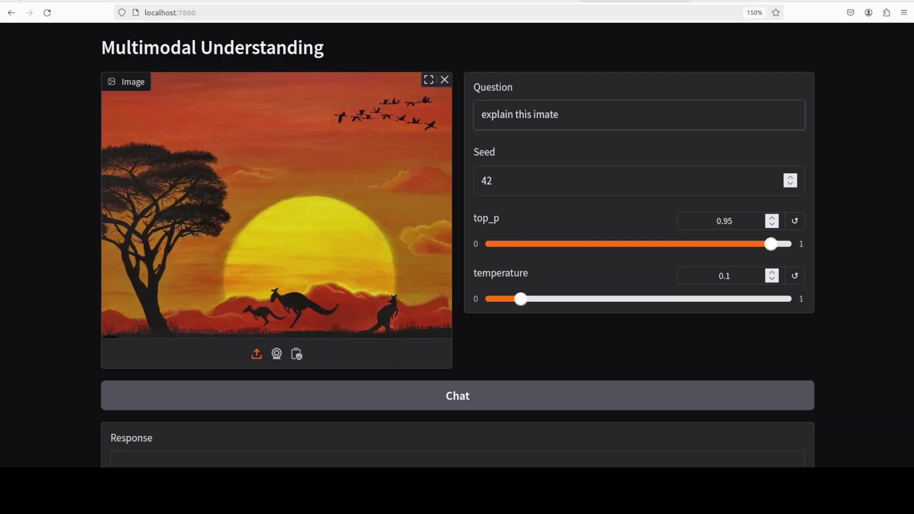
pyautogui.press('BackSpace')
pyautogui.press('BackSpace')
pyautogui.write('ge')
pyautogui.click(443, 396)
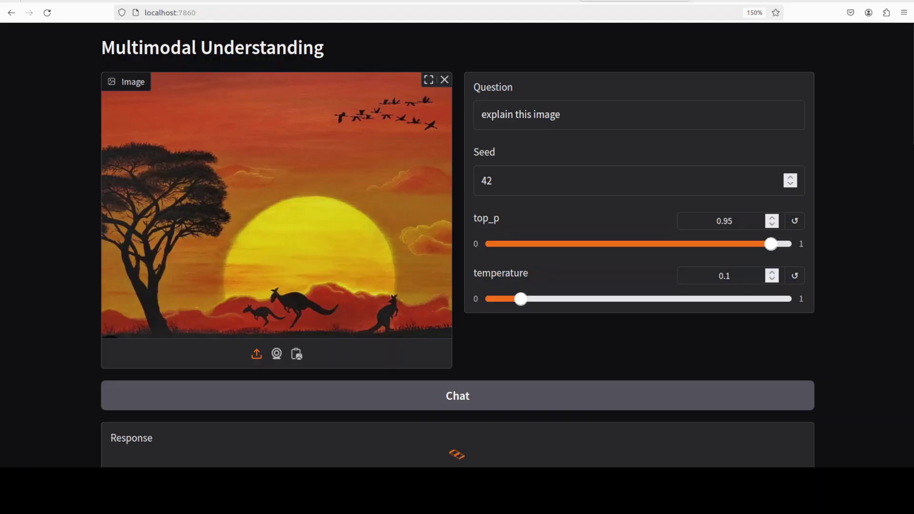
# Check GPU memory usage with nvidia-smi in a new, enlarged terminal window, and minimize that window.
pyautogui.rightClick(10, 57)
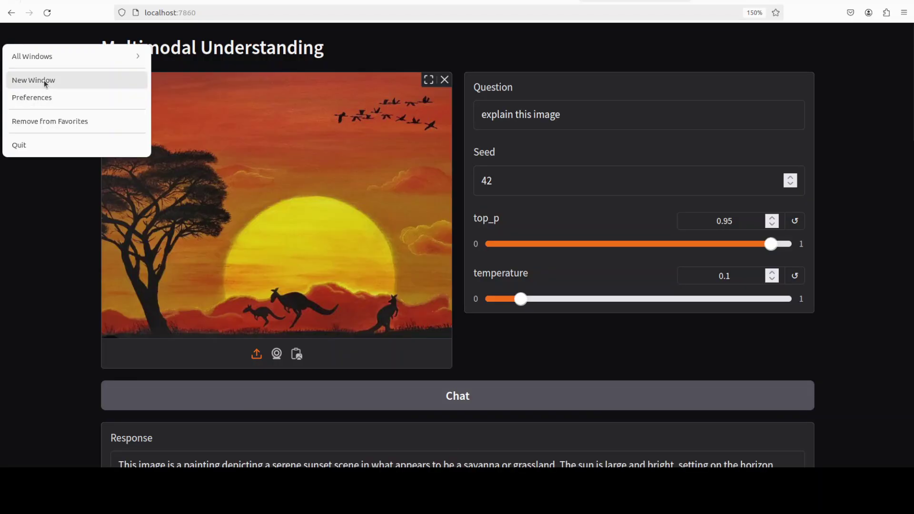
pyautogui.click(45, 80)
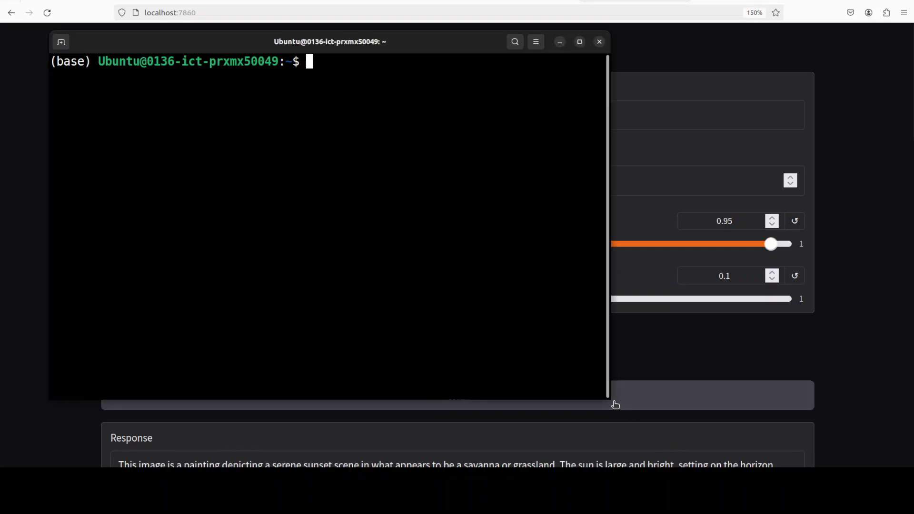
pyautogui.moveTo(610, 401); pyautogui.dragTo(762, 418)
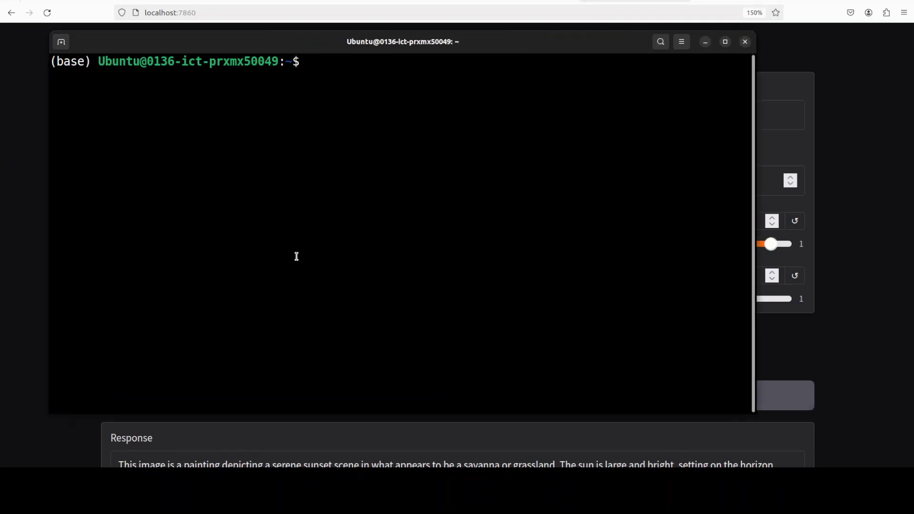
pyautogui.write('nvidia-smi')
pyautogui.press('Return')
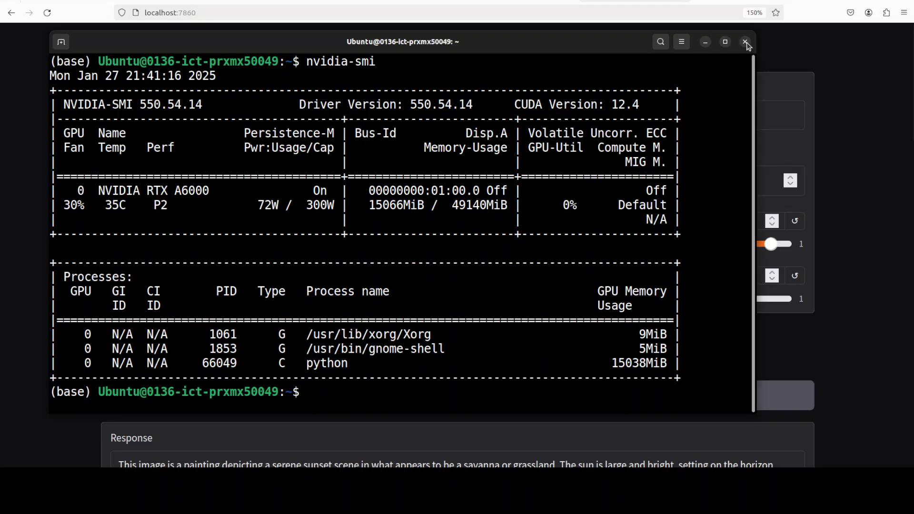
pyautogui.click(707, 42)
# Review the response about the sunset painting, and replace that image with ocr.png from the images folder.
pyautogui.scroll(-2, 576, 207)
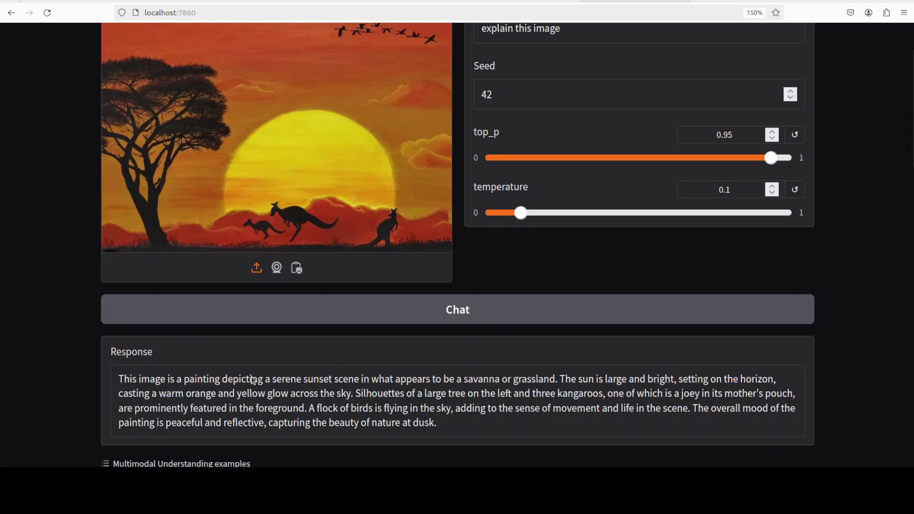
pyautogui.scroll(2, 398, 251)
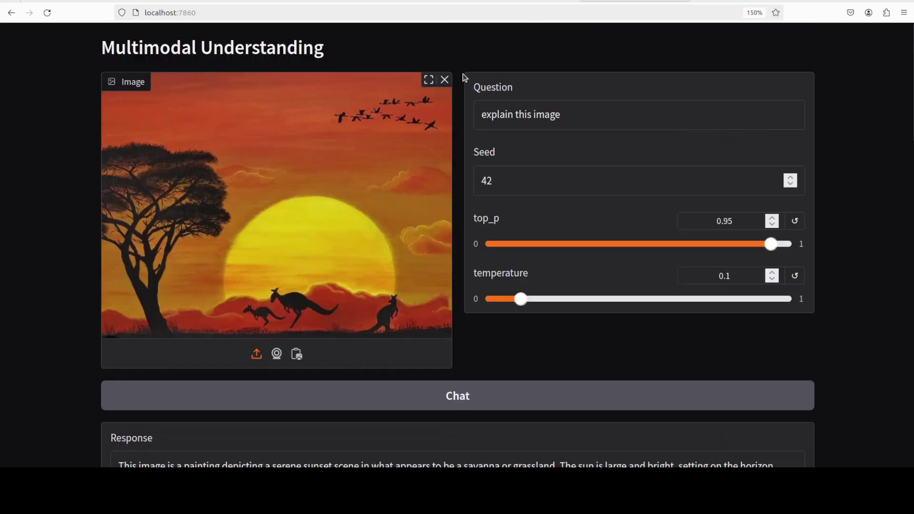
pyautogui.click(446, 83)
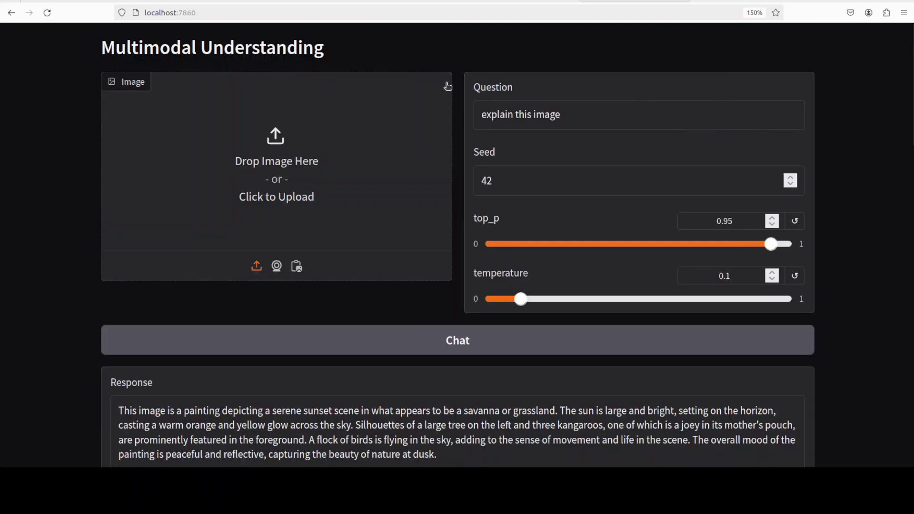
pyautogui.click(268, 170)
pyautogui.click(336, 265)
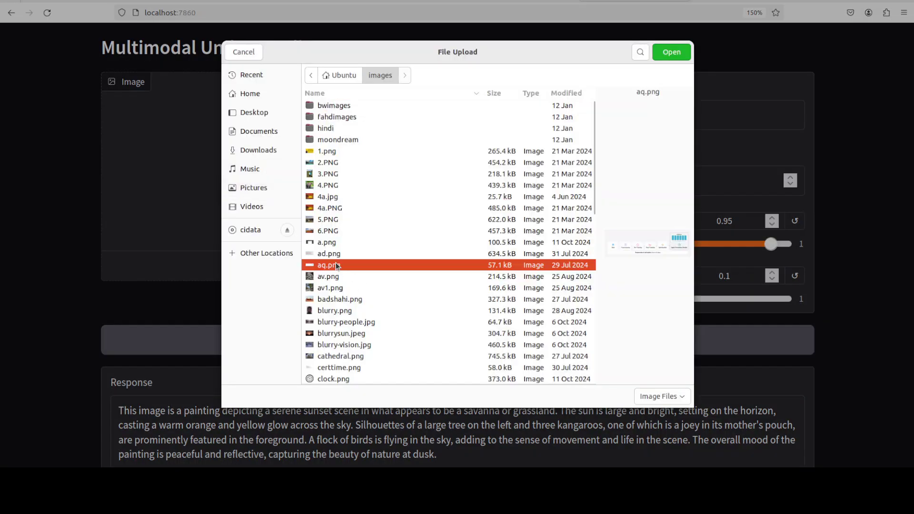
pyautogui.write('o')
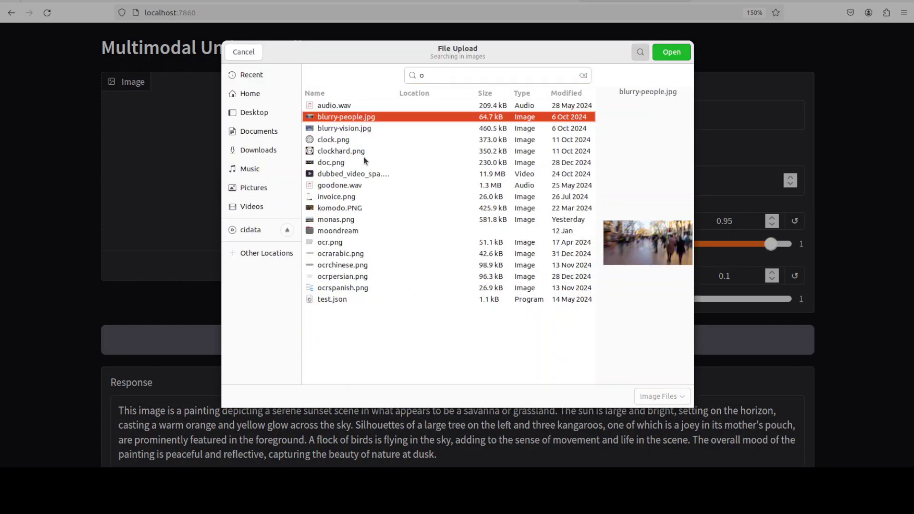
pyautogui.doubleClick(329, 242)
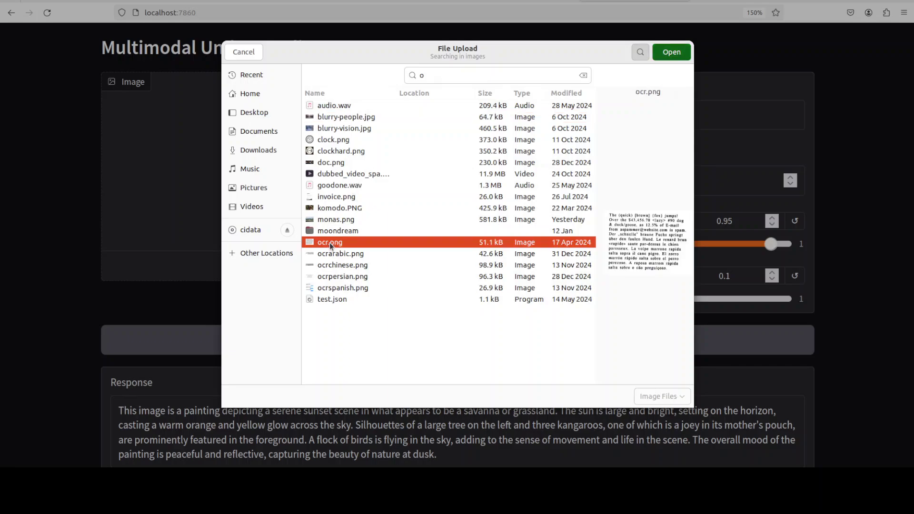
# Submit the question "extract the text from this image" for the uploaded text image and read through the response.
pyautogui.click(572, 116)
pyautogui.moveTo(562, 115); pyautogui.dragTo(417, 117)
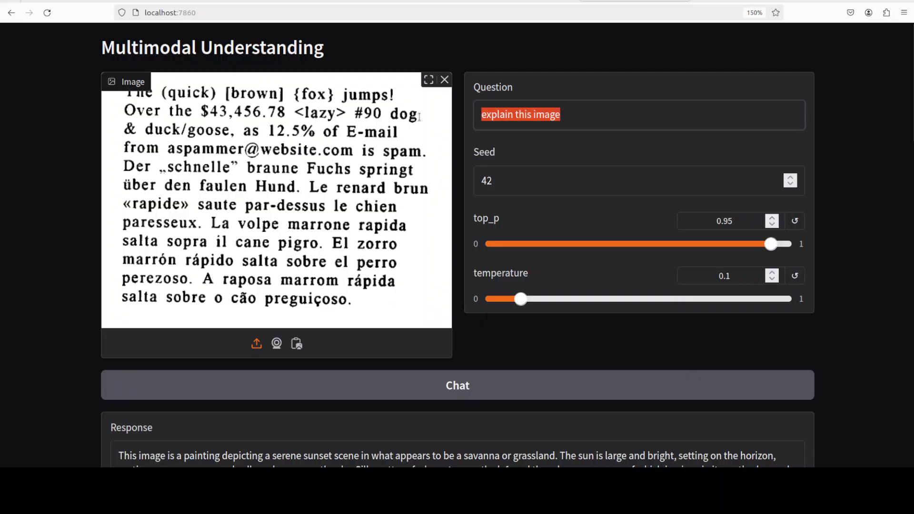
pyautogui.write('extrac')
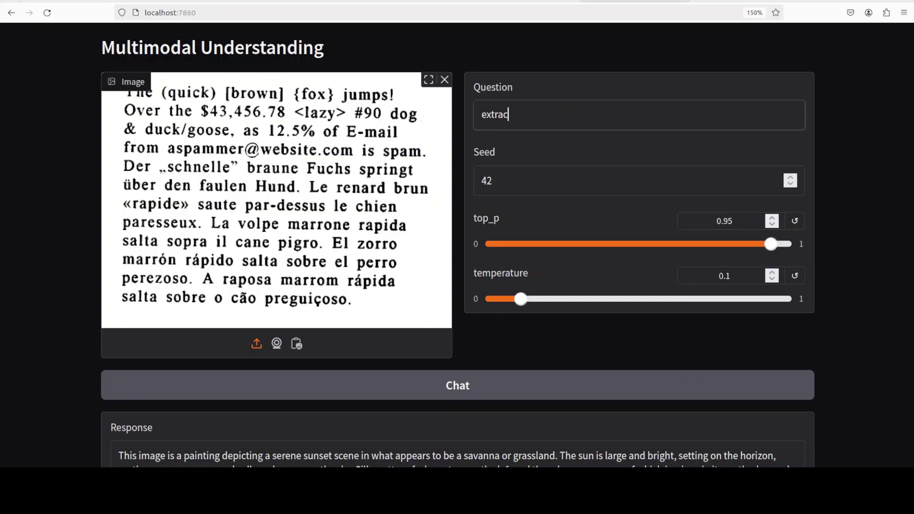
pyautogui.write('t the text from this image')
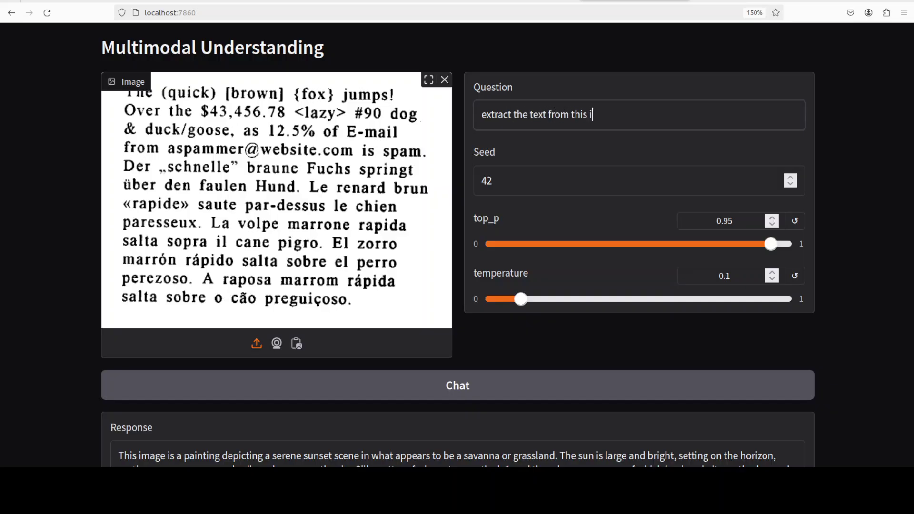
pyautogui.click(459, 386)
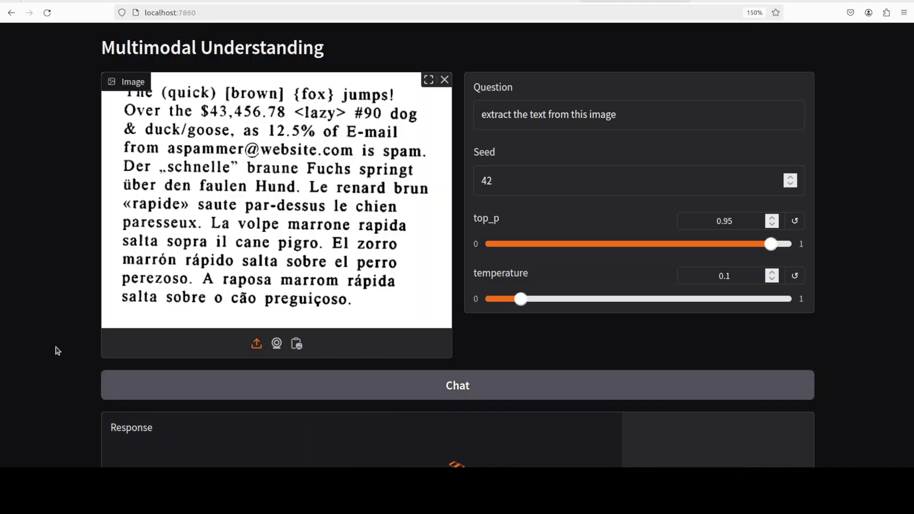
pyautogui.scroll(-3, 57, 351)
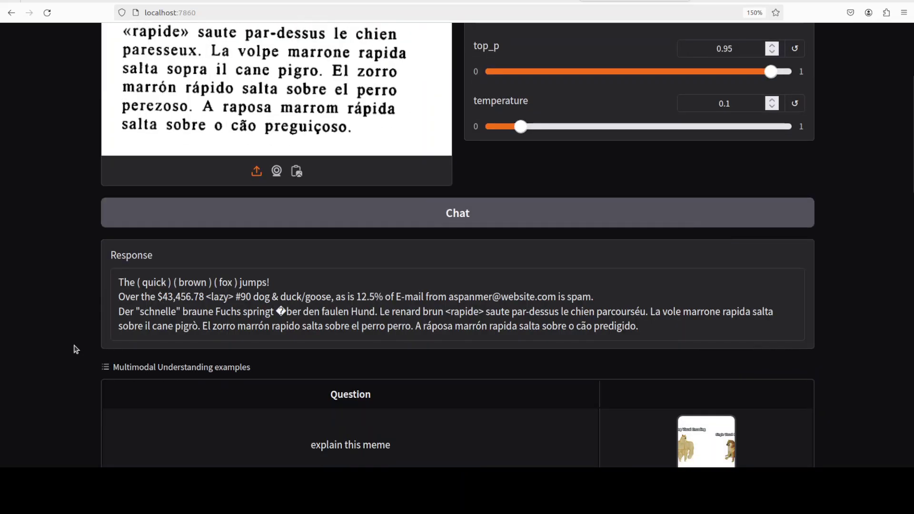
pyautogui.scroll(2, 102, 347)
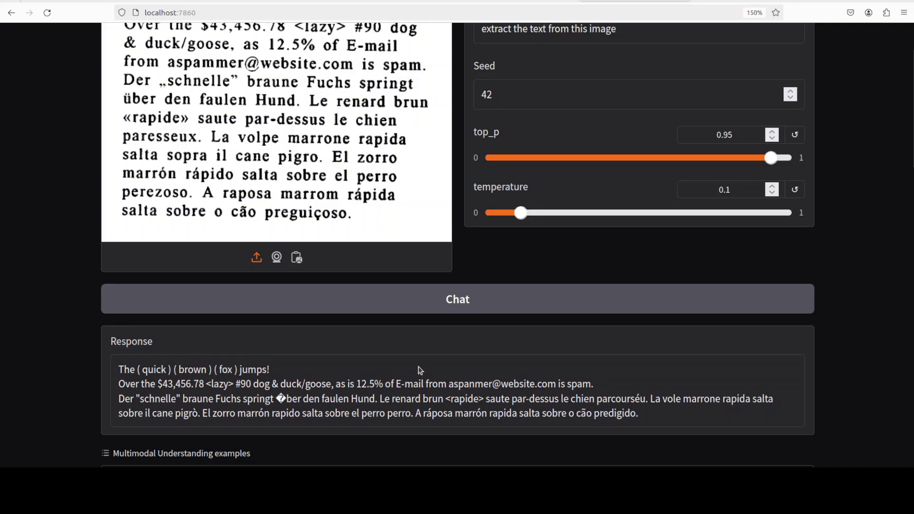
pyautogui.scroll(2, 421, 370)
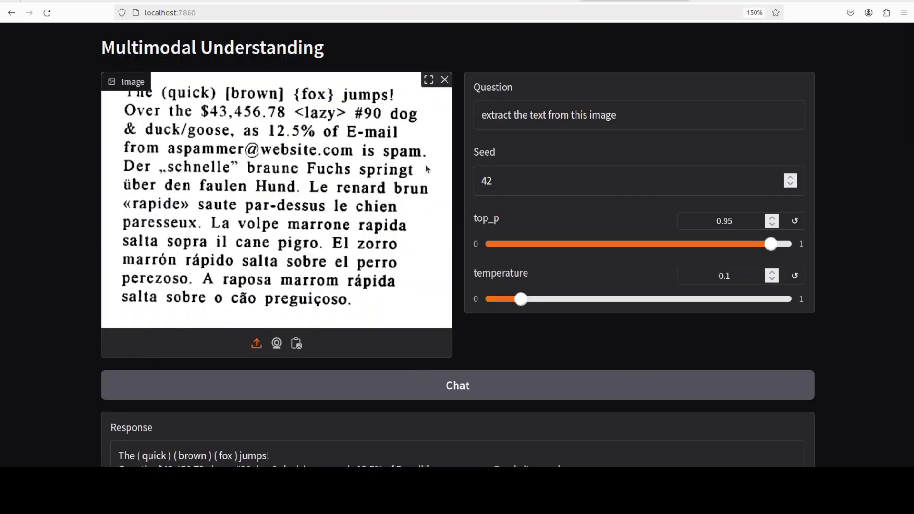
# Replace the image with ocrarabic.png and submit the same text extraction question to the model.
pyautogui.click(445, 80)
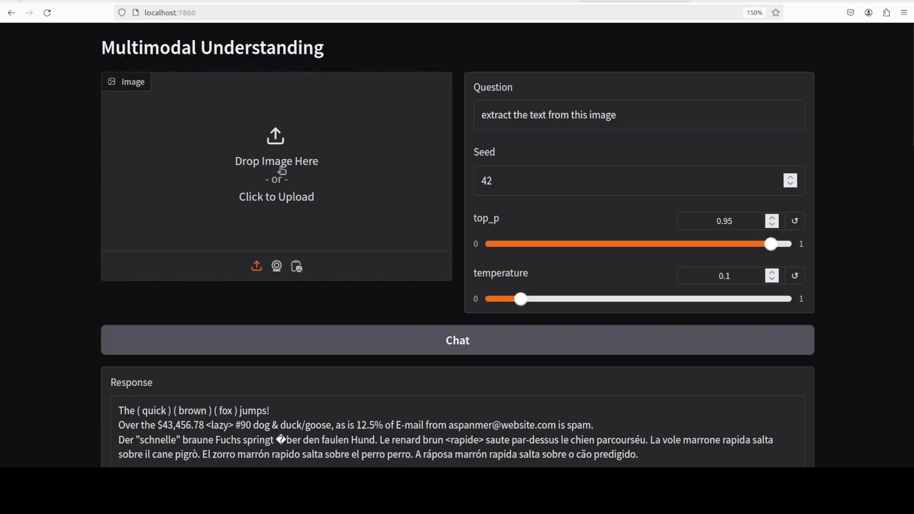
pyautogui.click(283, 172)
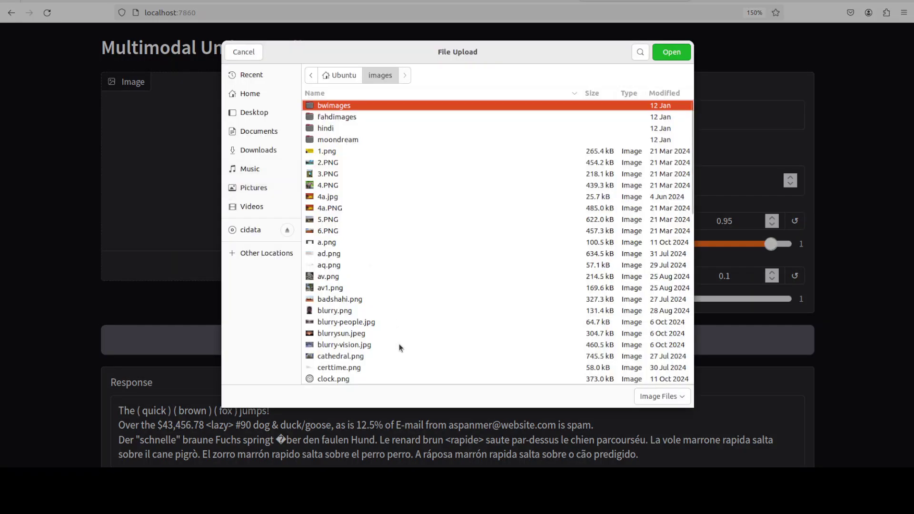
pyautogui.scroll(-5, 390, 332)
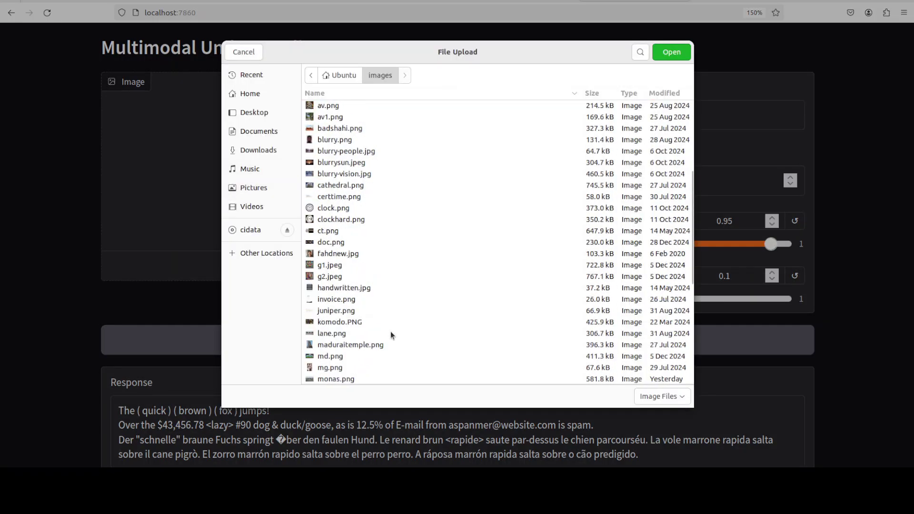
pyautogui.scroll(-2, 390, 335)
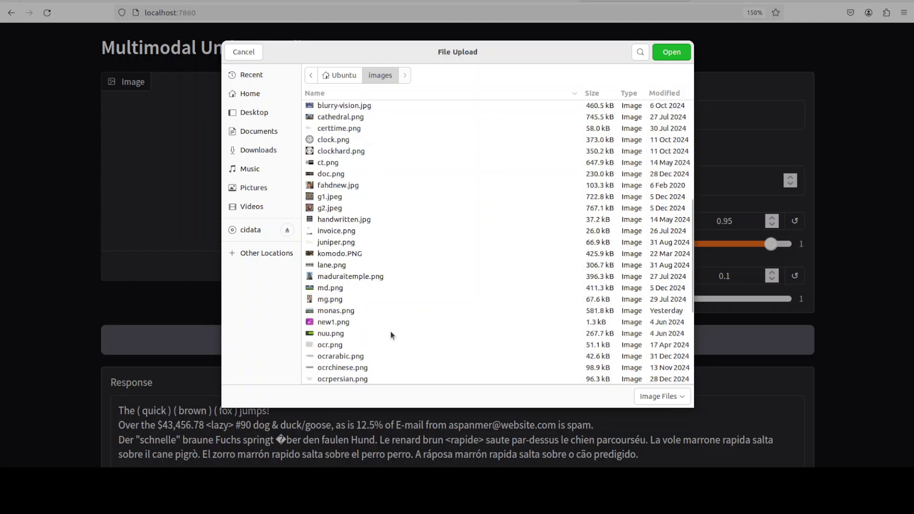
pyautogui.doubleClick(340, 356)
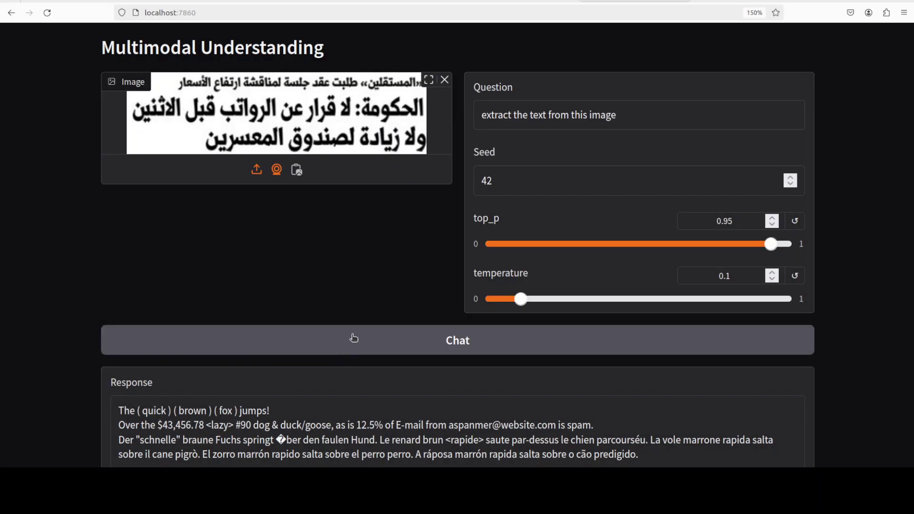
pyautogui.click(417, 340)
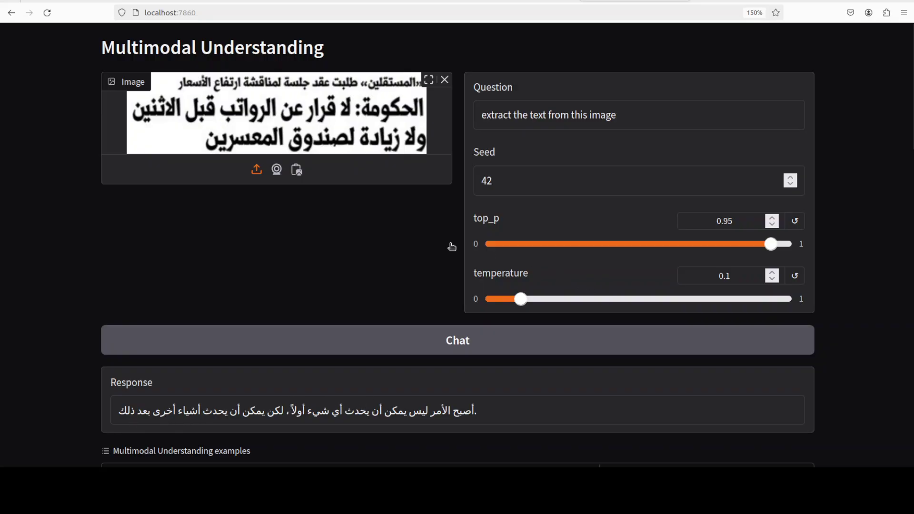
# Swap the Arabic image for ocrchinese.png, run the same text extraction question, and look over the response.
pyautogui.click(444, 82)
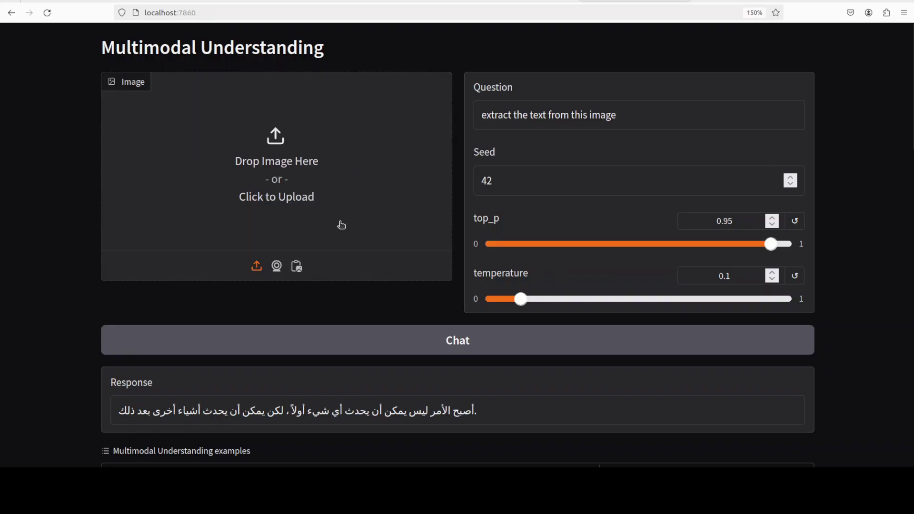
pyautogui.click(274, 152)
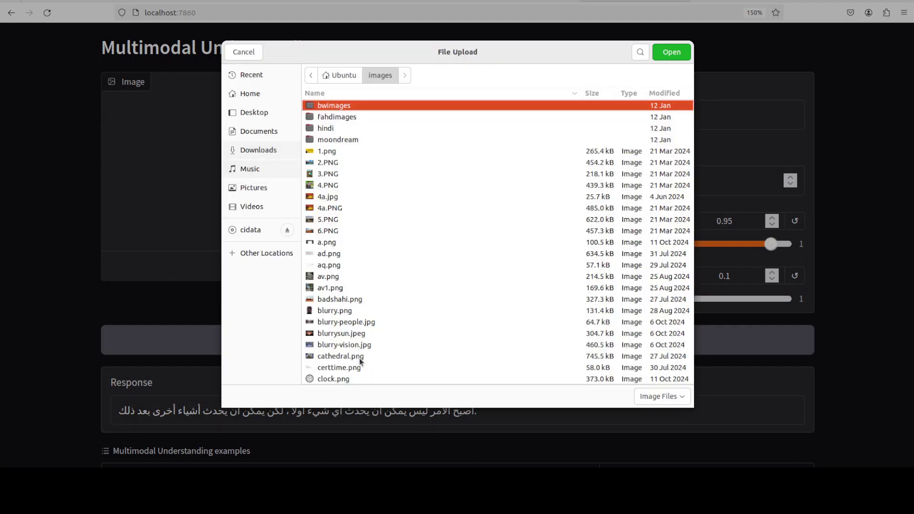
pyautogui.scroll(-5, 368, 349)
pyautogui.scroll(-5, 367, 352)
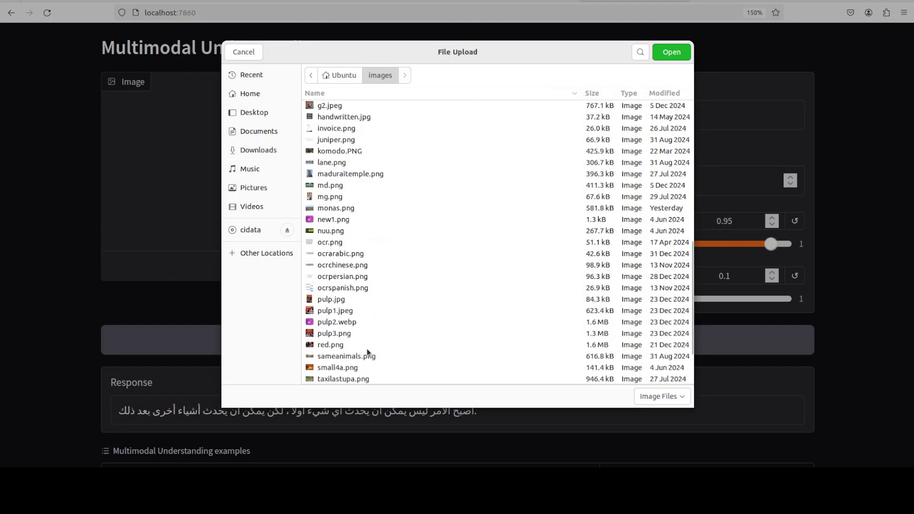
pyautogui.doubleClick(337, 265)
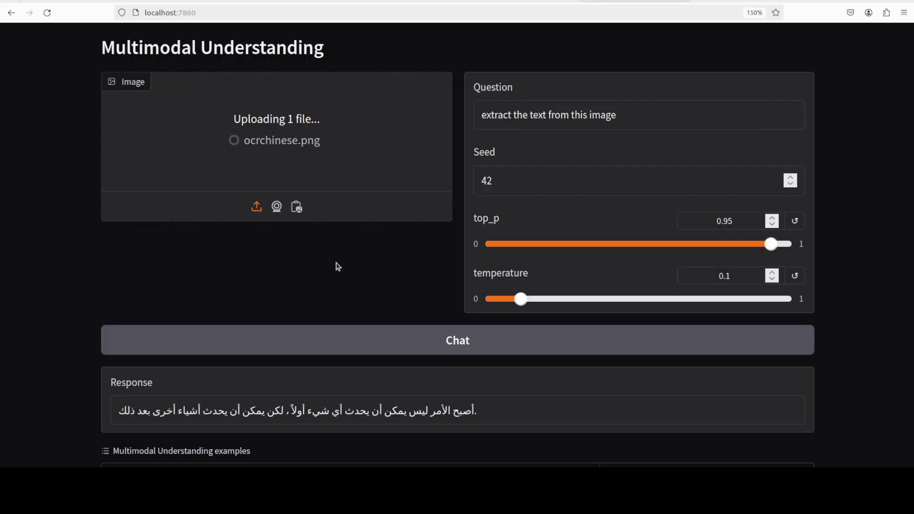
pyautogui.click(453, 339)
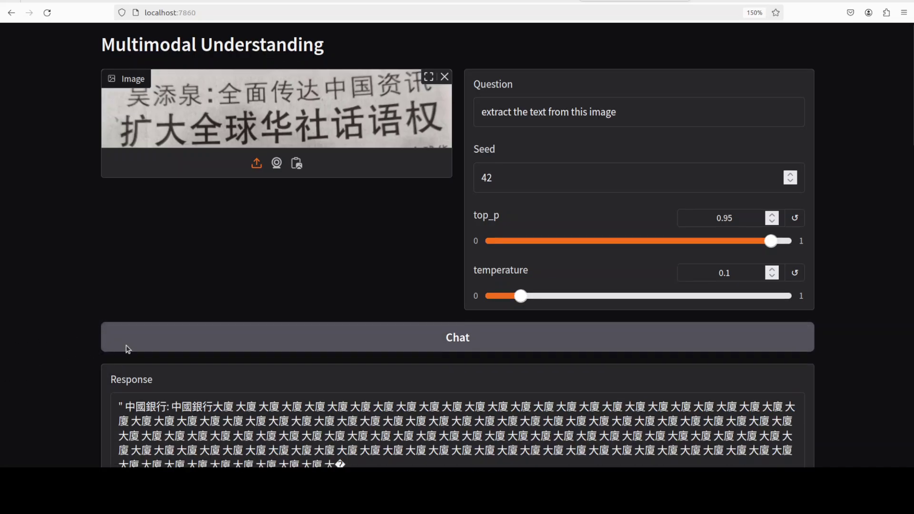
pyautogui.scroll(-2, 337, 262)
pyautogui.scroll(2, 371, 247)
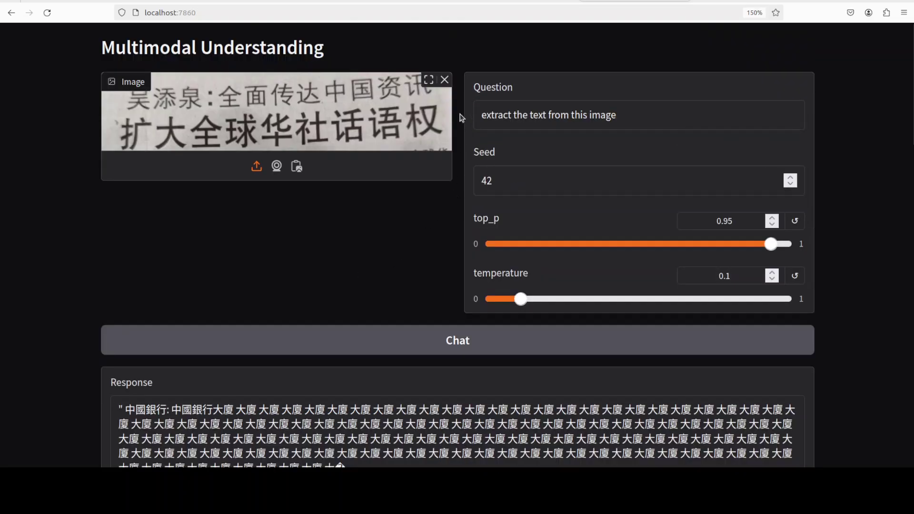
# Remove the Chinese text image and upload monas.png from the images folder in its place.
pyautogui.click(444, 80)
pyautogui.click(291, 164)
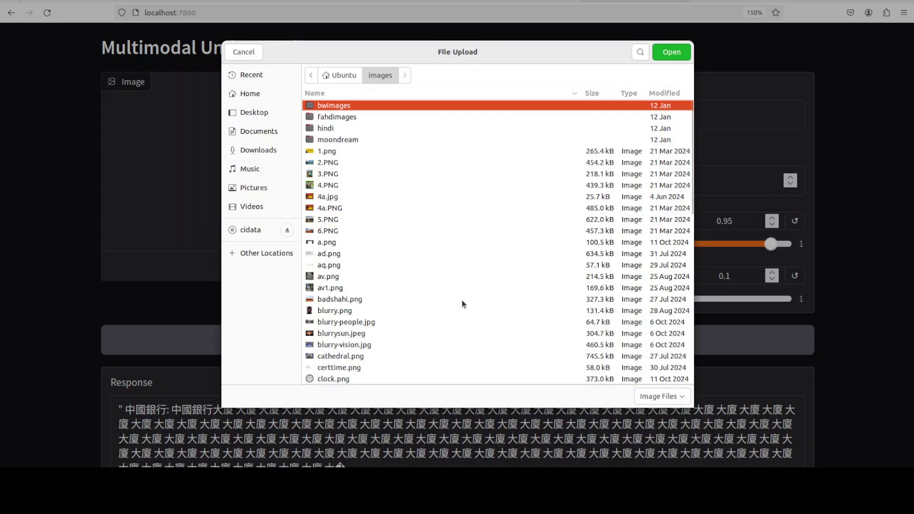
pyautogui.scroll(-2, 398, 276)
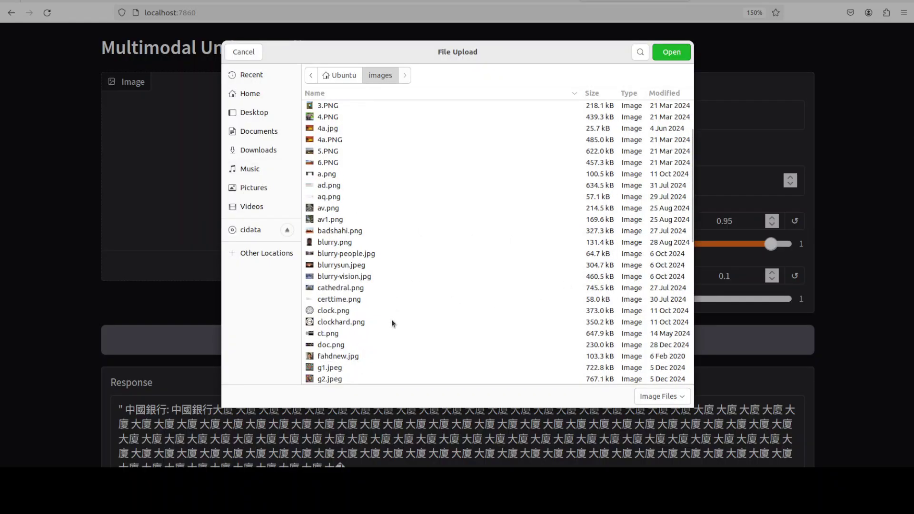
pyautogui.scroll(-3, 391, 322)
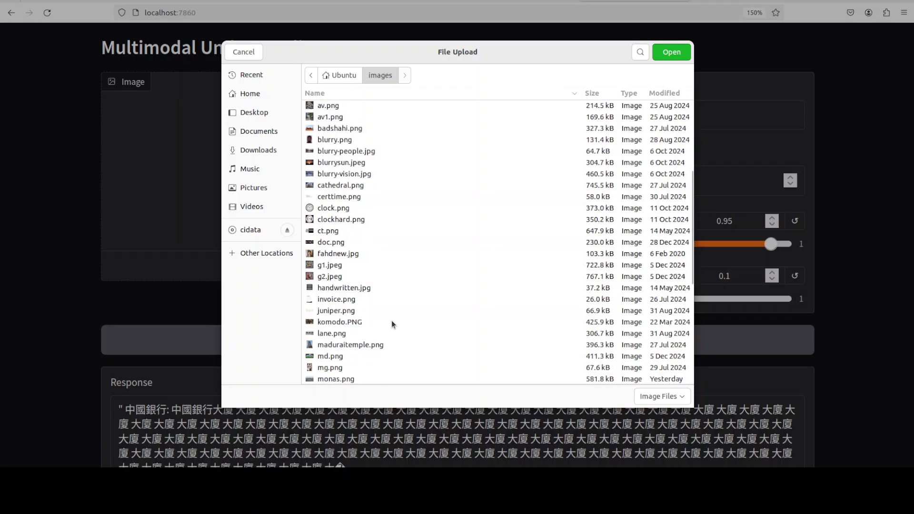
pyautogui.scroll(-1, 392, 324)
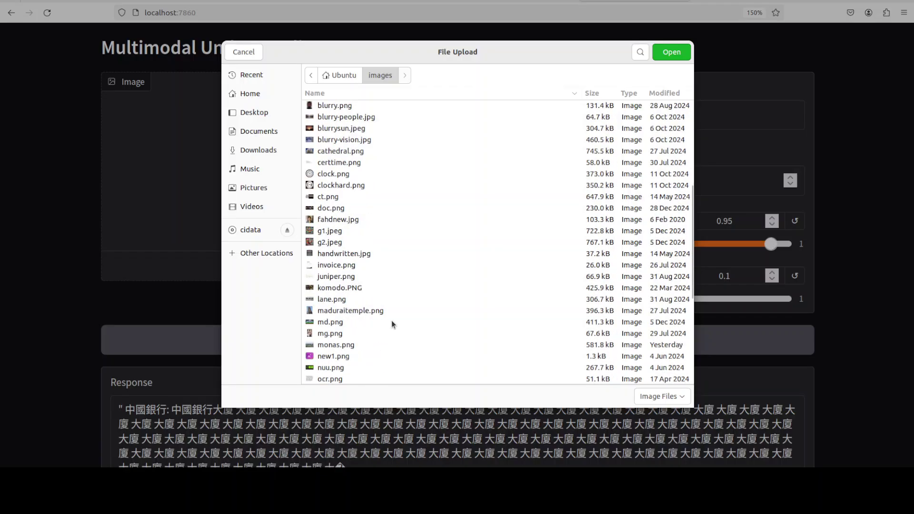
pyautogui.click(339, 344)
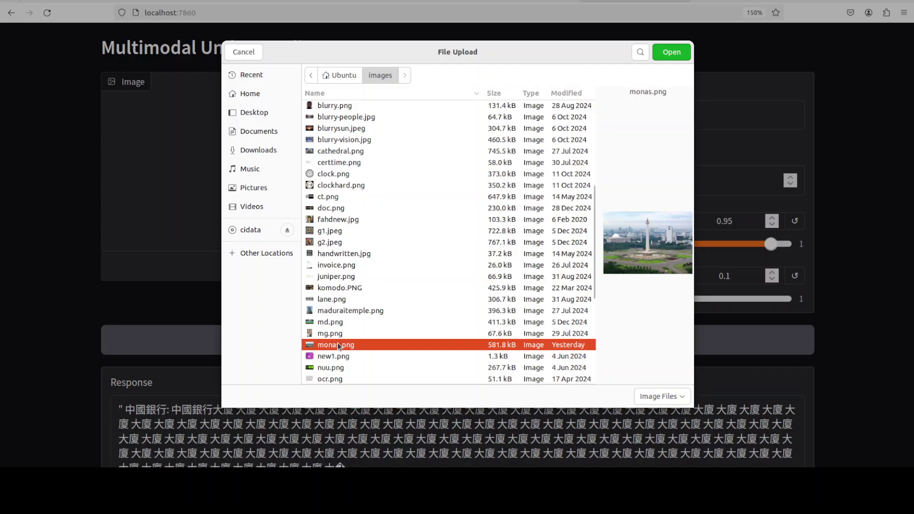
pyautogui.doubleClick(338, 344)
# Ask the model "which city and monument is this?" about the monument photo and read the response.
pyautogui.click(635, 115)
pyautogui.moveTo(524, 114); pyautogui.dragTo(433, 113)
pyautogui.write('wh')
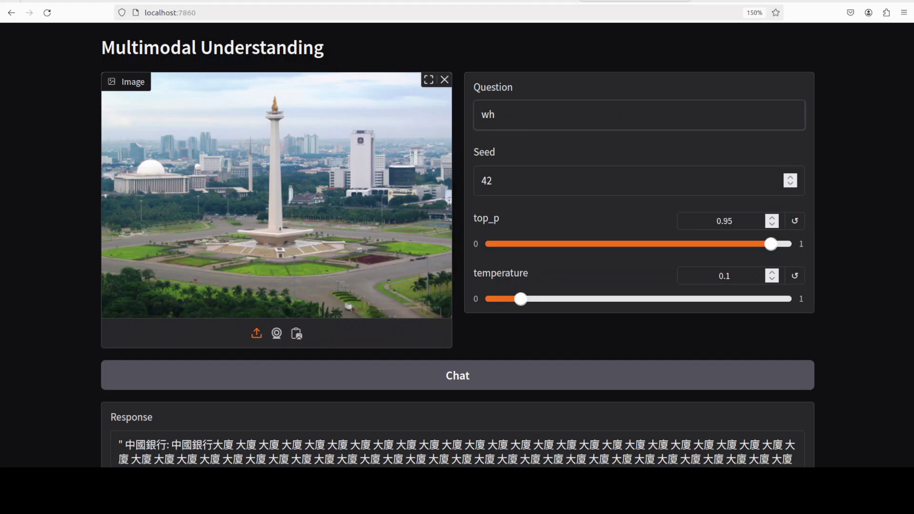
pyautogui.write('aich city and monument is this')
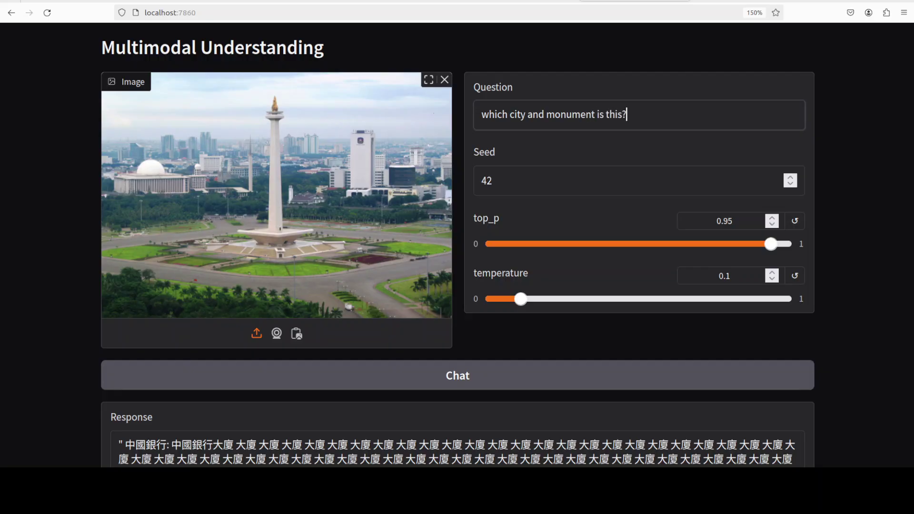
pyautogui.write('?')
pyautogui.click(466, 376)
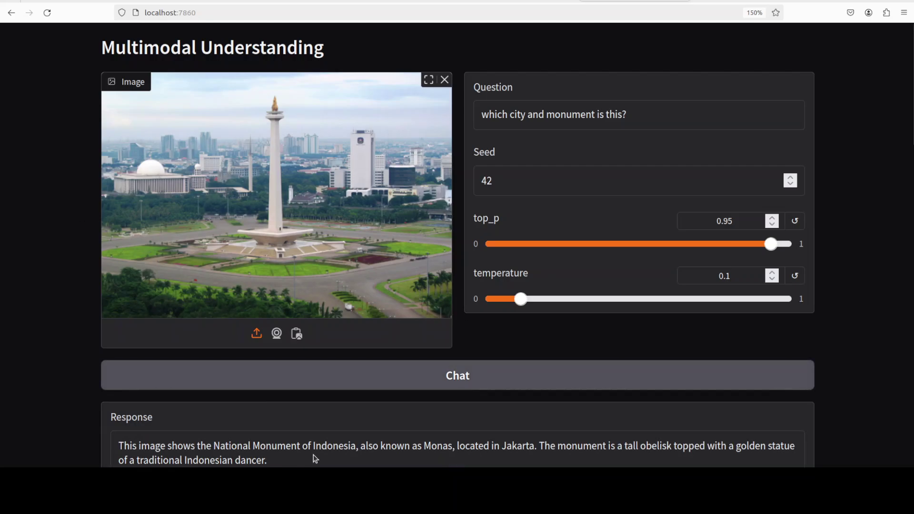
pyautogui.scroll(-2, 322, 442)
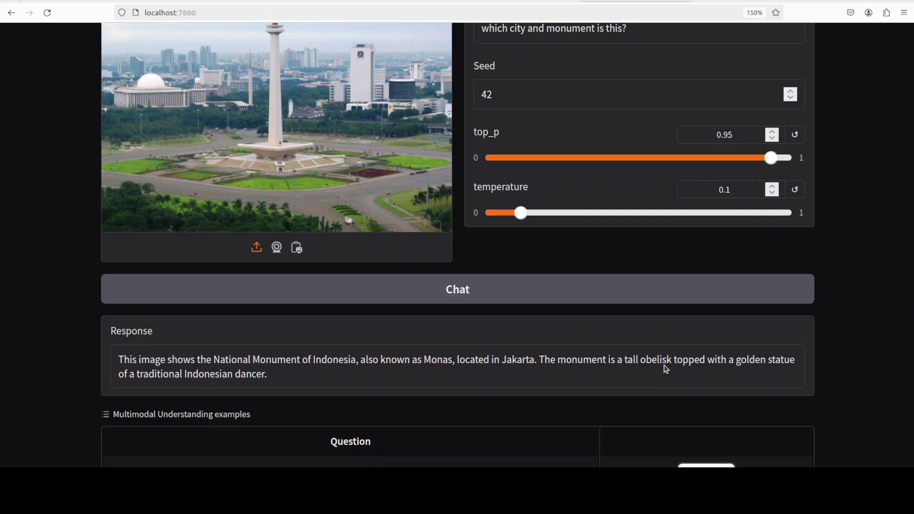
pyautogui.scroll(2, 467, 347)
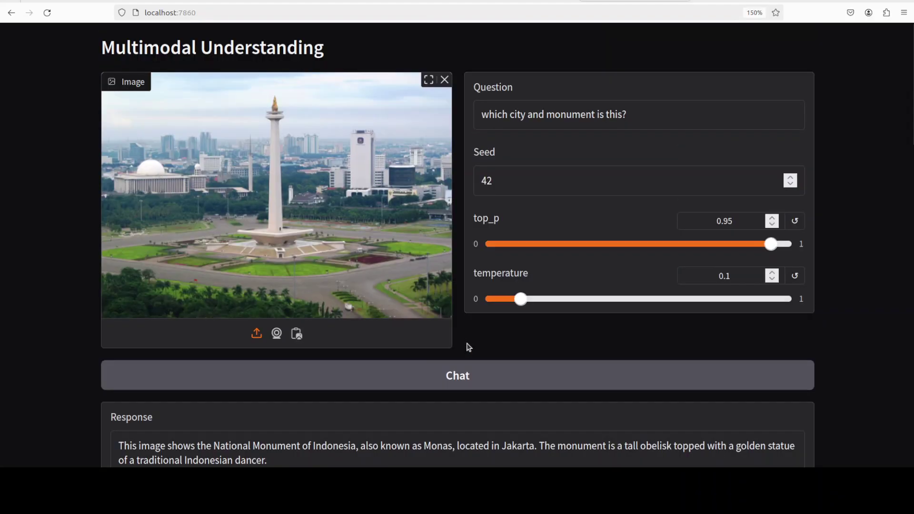
# Remove the monument photo and upload clock.png from the images folder in its place.
pyautogui.click(447, 82)
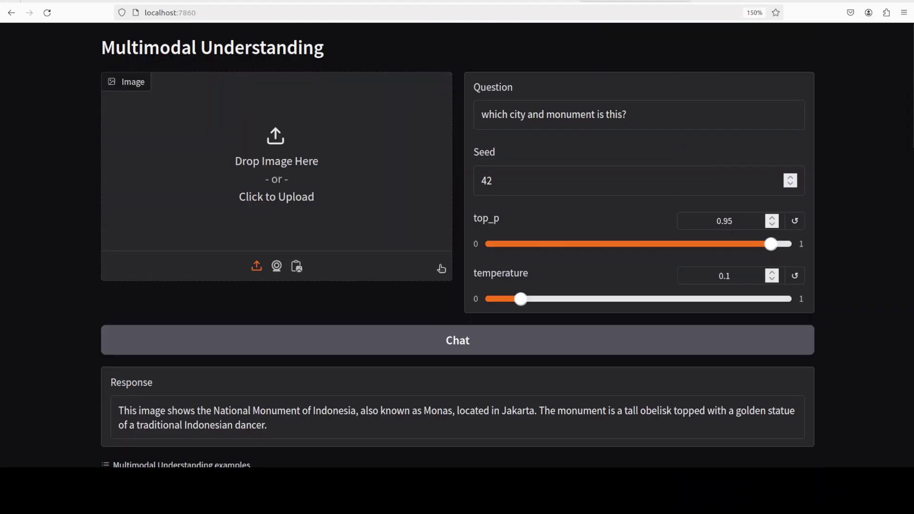
pyautogui.click(282, 162)
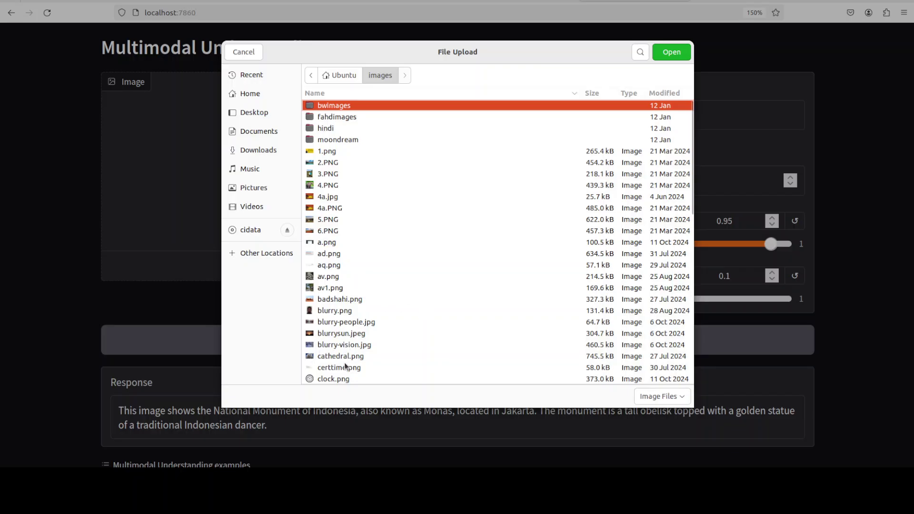
pyautogui.scroll(-2, 345, 366)
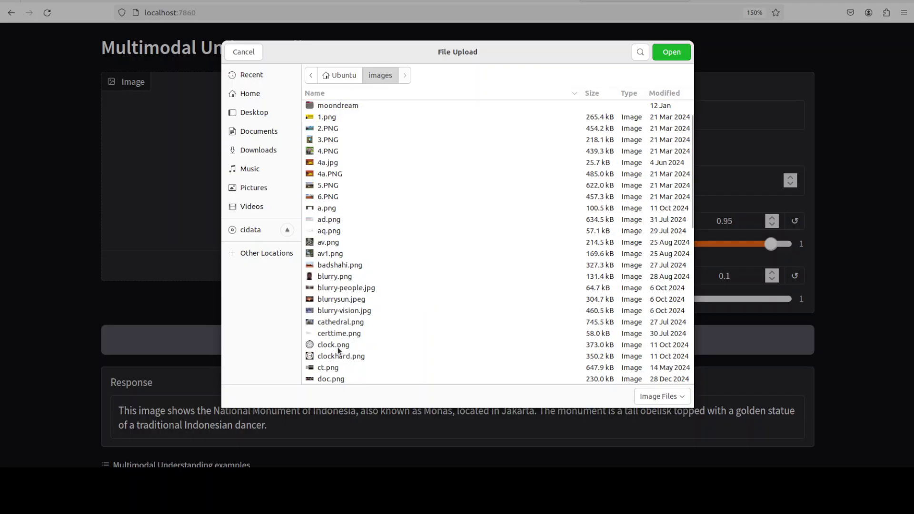
pyautogui.doubleClick(338, 347)
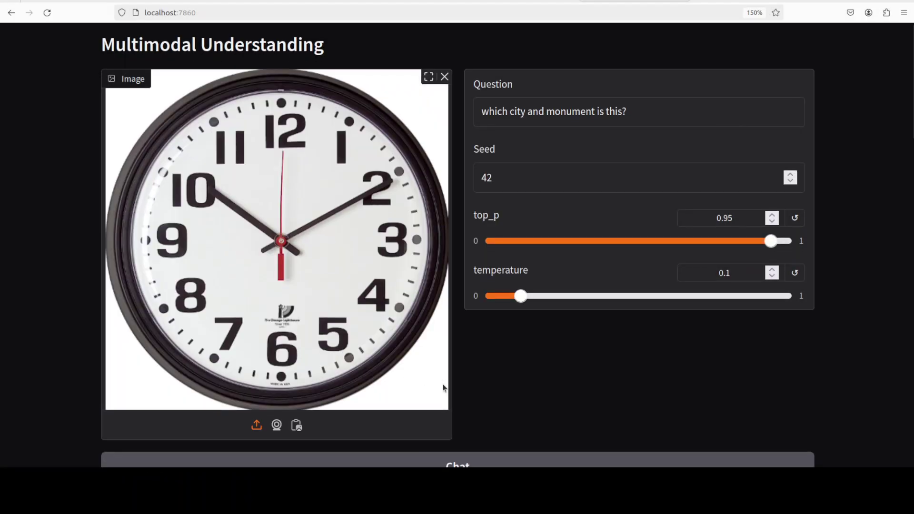
# Ask the model "what is the time on clock" about the uploaded image and read the response.
pyautogui.scroll(-3, 442, 384)
pyautogui.scroll(3, 470, 347)
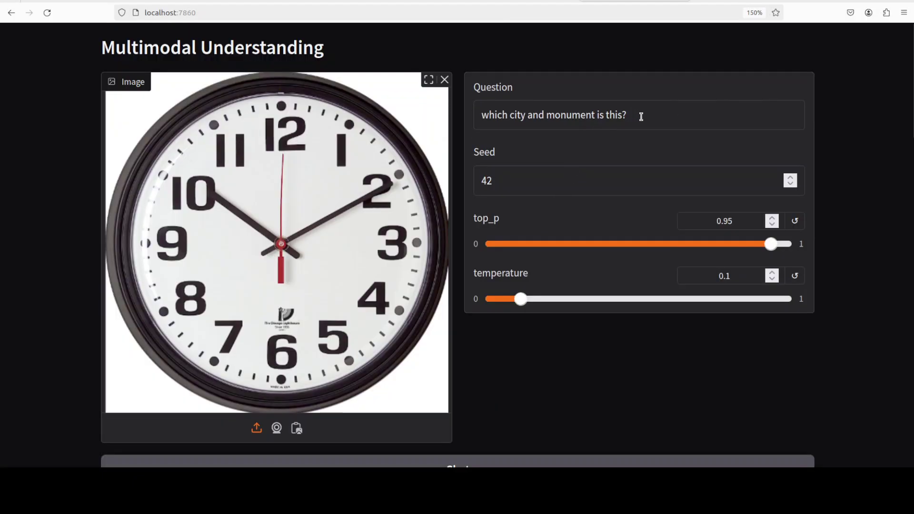
pyautogui.moveTo(642, 117); pyautogui.dragTo(446, 113)
pyautogui.write('wha')
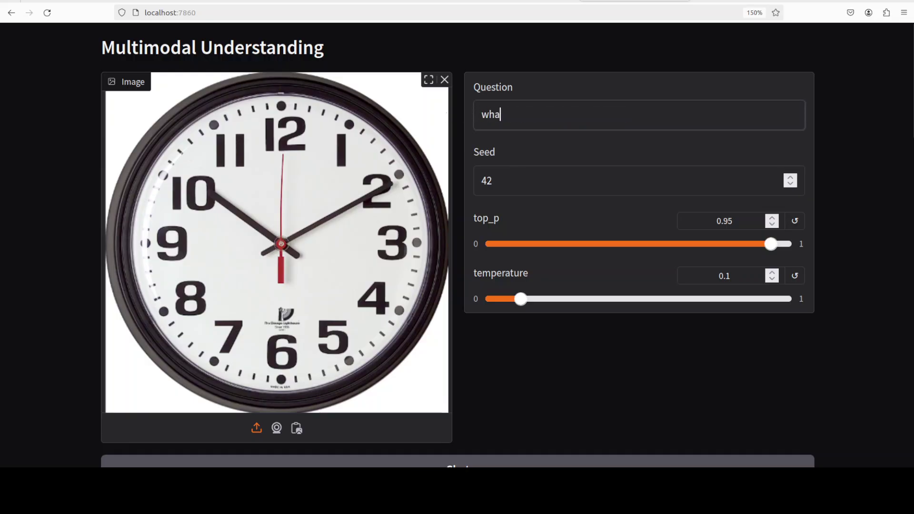
pyautogui.write('t is the time on cl')
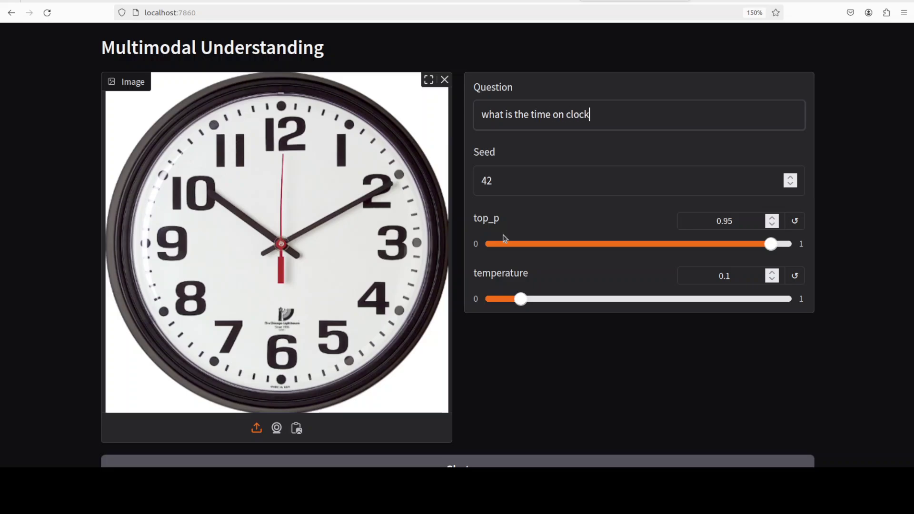
pyautogui.write('ock')
pyautogui.scroll(-3, 424, 391)
pyautogui.click(441, 309)
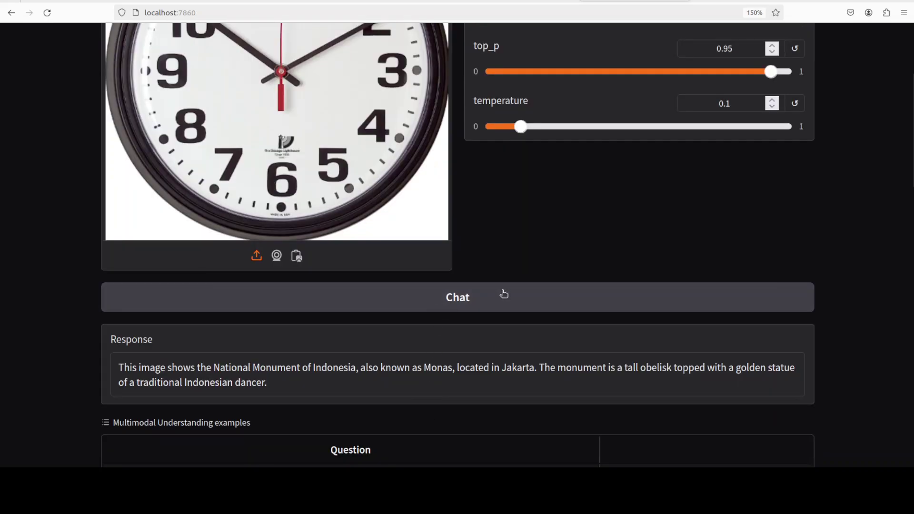
pyautogui.scroll(3, 570, 297)
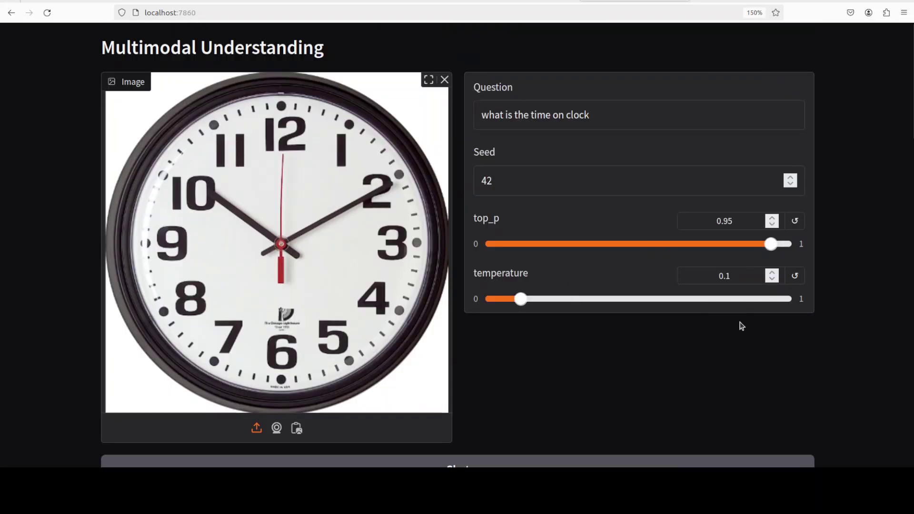
pyautogui.scroll(-3, 663, 333)
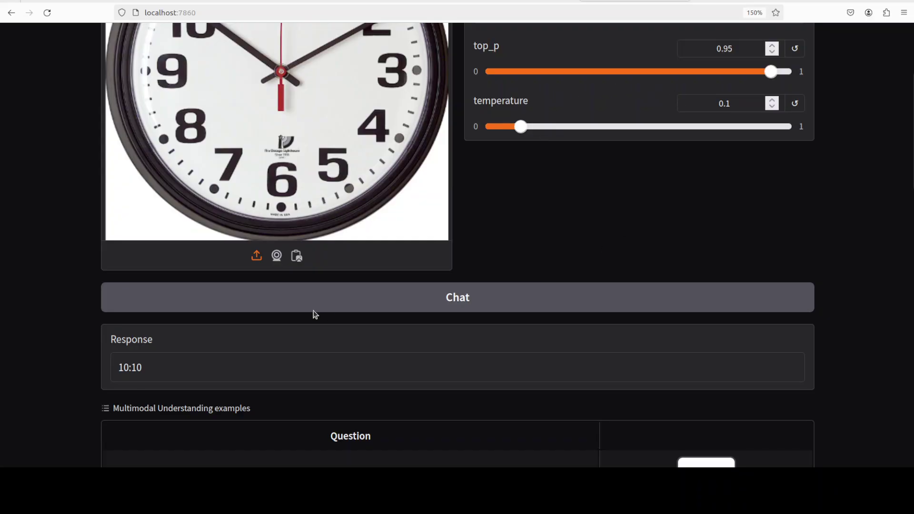
pyautogui.scroll(4, 629, 284)
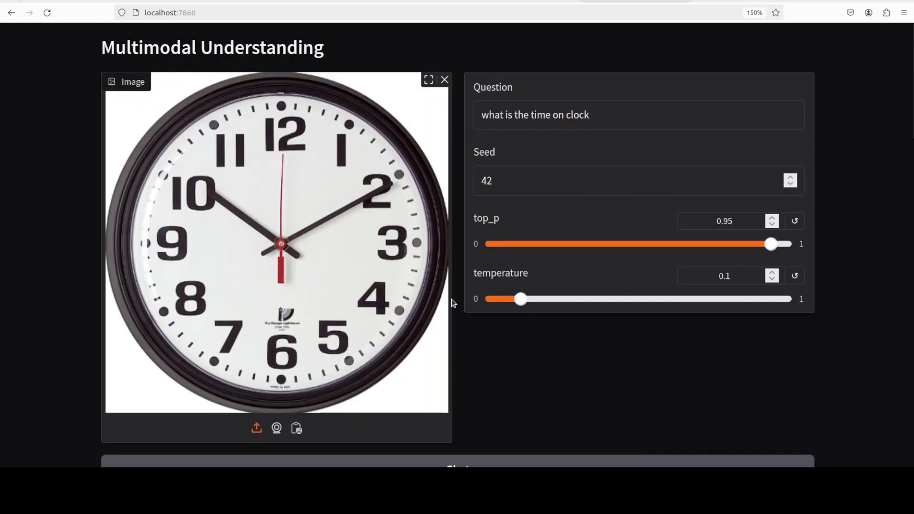
# In the Text-to-Image Generation section, generate images from the example prompt "The face of a beautiful girl".
pyautogui.scroll(-1, 452, 299)
pyautogui.scroll(-10, 452, 303)
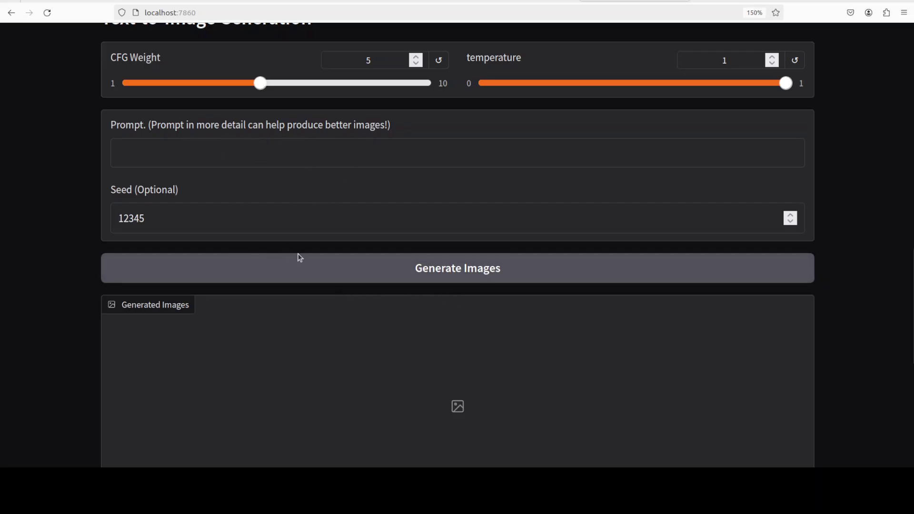
pyautogui.scroll(-6, 300, 258)
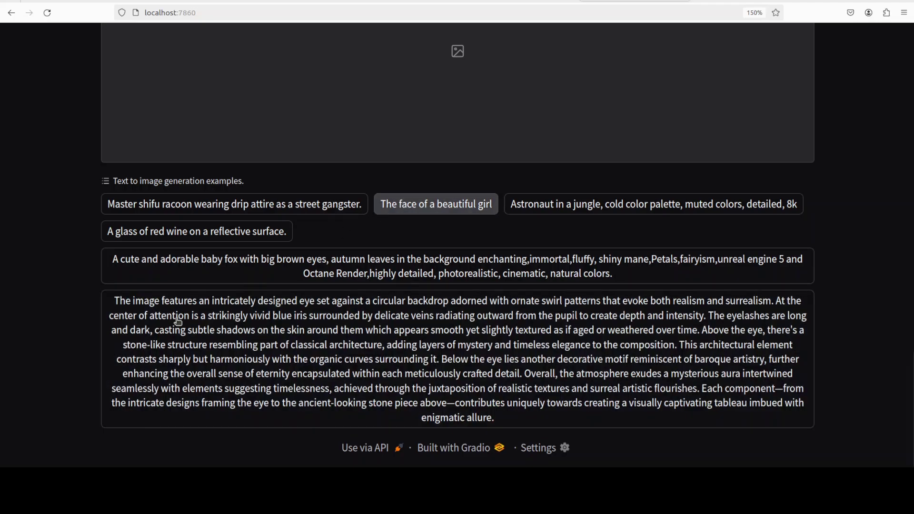
pyautogui.scroll(6, 544, 331)
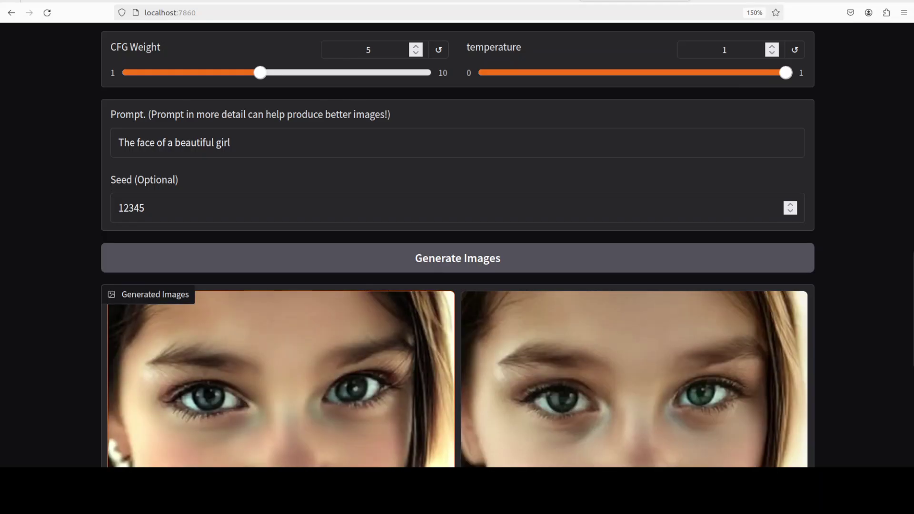
# Inspect each of the generated girl's face images at larger size, then close the preview.
pyautogui.scroll(-3, 458, 262)
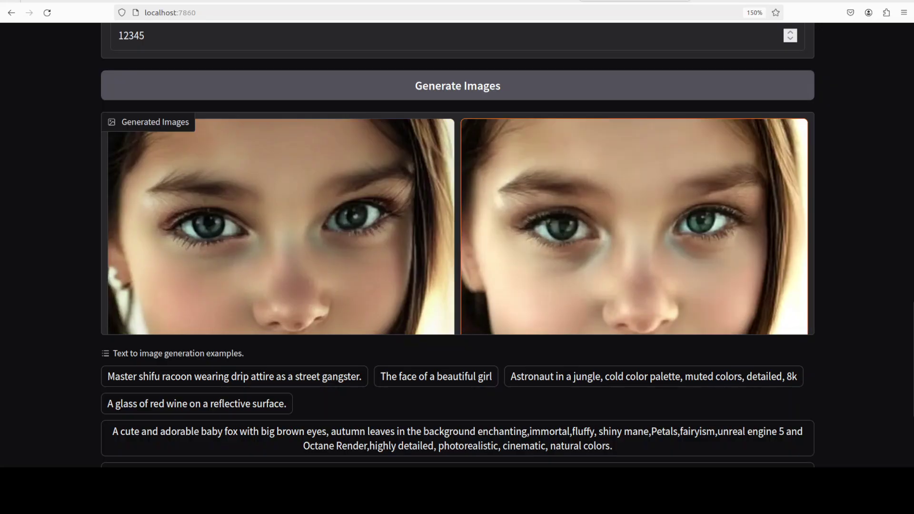
pyautogui.click(619, 269)
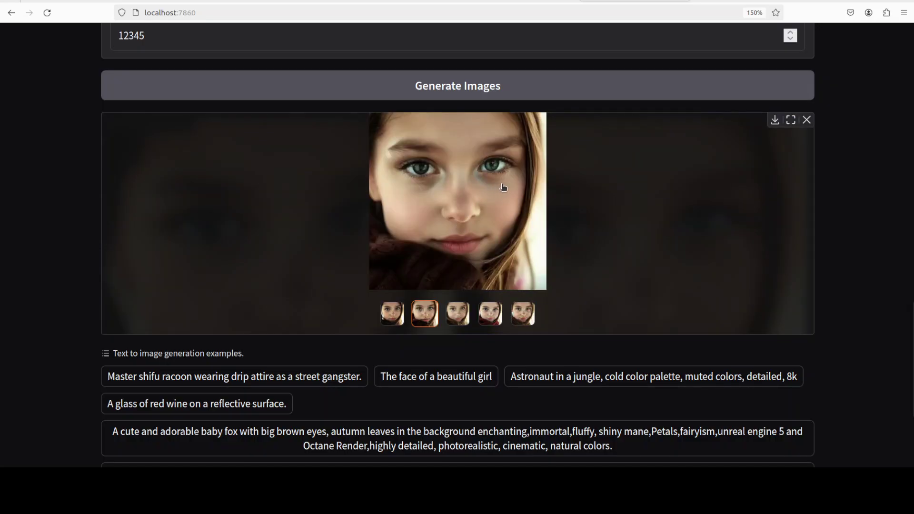
pyautogui.click(394, 319)
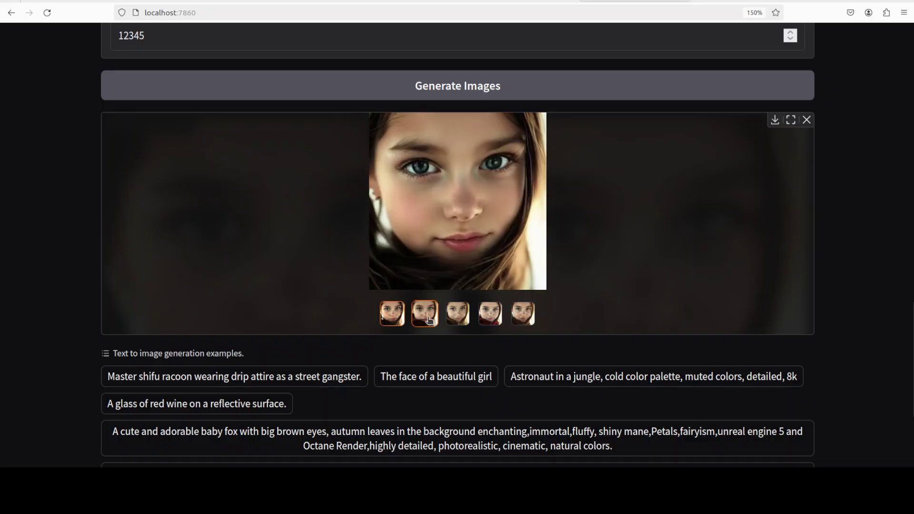
pyautogui.click(428, 319)
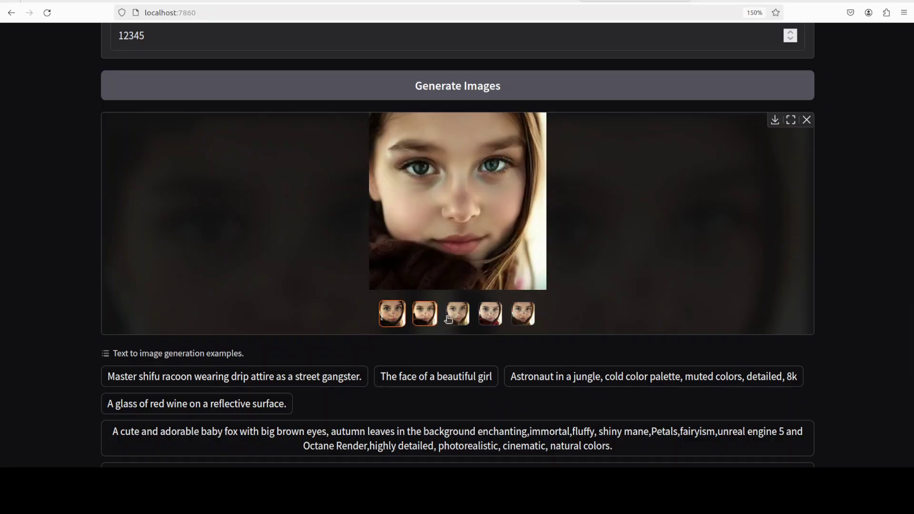
pyautogui.click(450, 320)
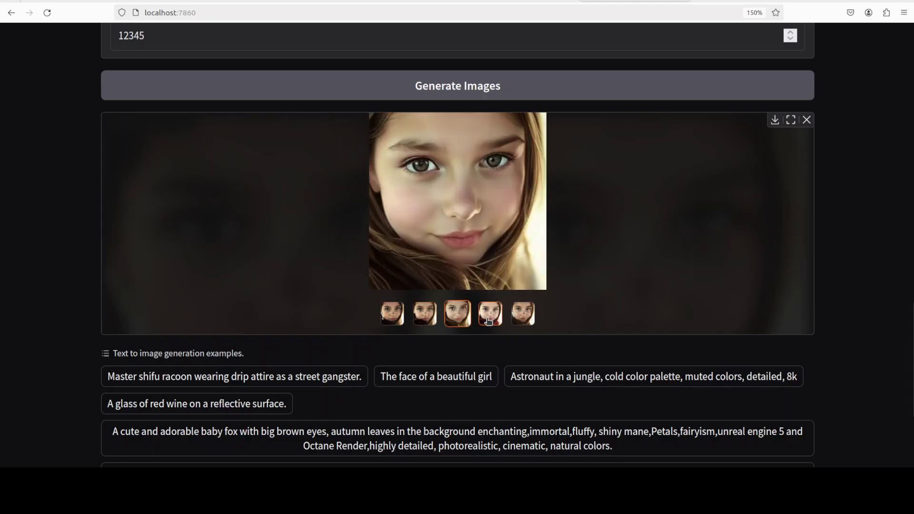
pyautogui.click(490, 322)
pyautogui.click(529, 320)
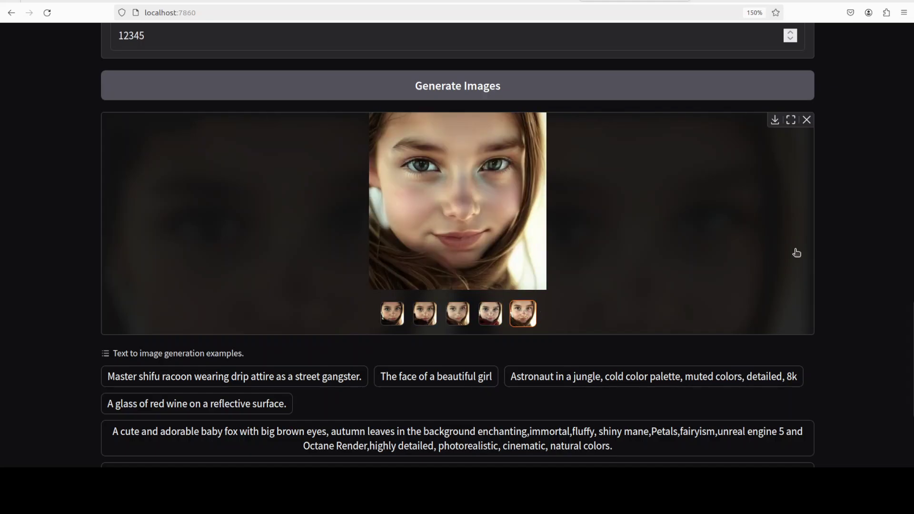
pyautogui.click(807, 120)
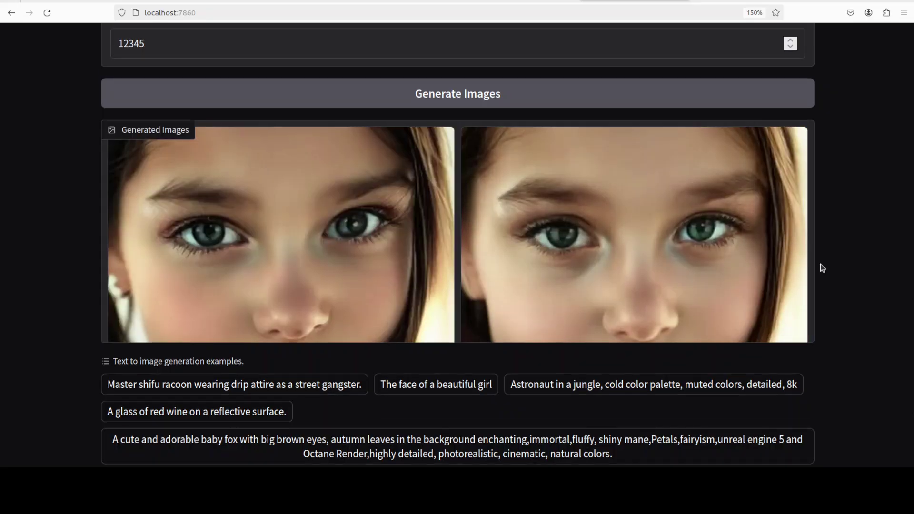
# Replace the prompt with one describing a grand, abandoned mansion in the misty English countryside with overgrown gardens and ivy-covered windows, and generate images.
pyautogui.scroll(5, 754, 261)
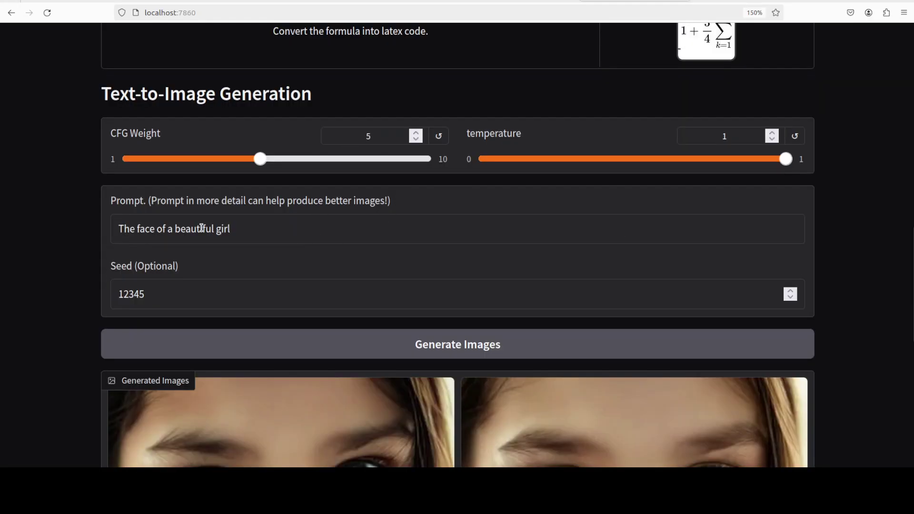
pyautogui.moveTo(235, 229); pyautogui.dragTo(54, 226)
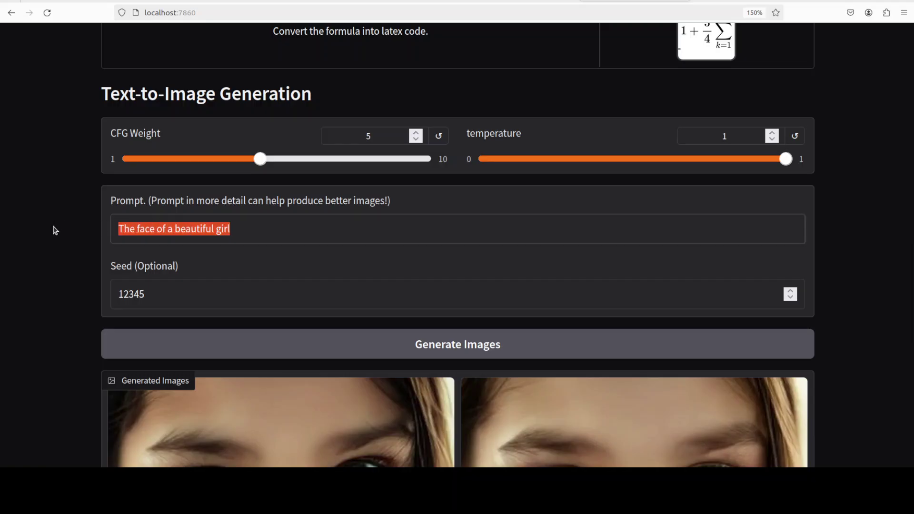
pyautogui.write("Create an image of a grand, abandoned mansion in the English countryside, surrounded by overgrown gardens and a misty, atmospheric landscape. The mansion's facade is ornate, with crumbling stone walls, ivy-covered windows, and a sense of mystery and decay.")
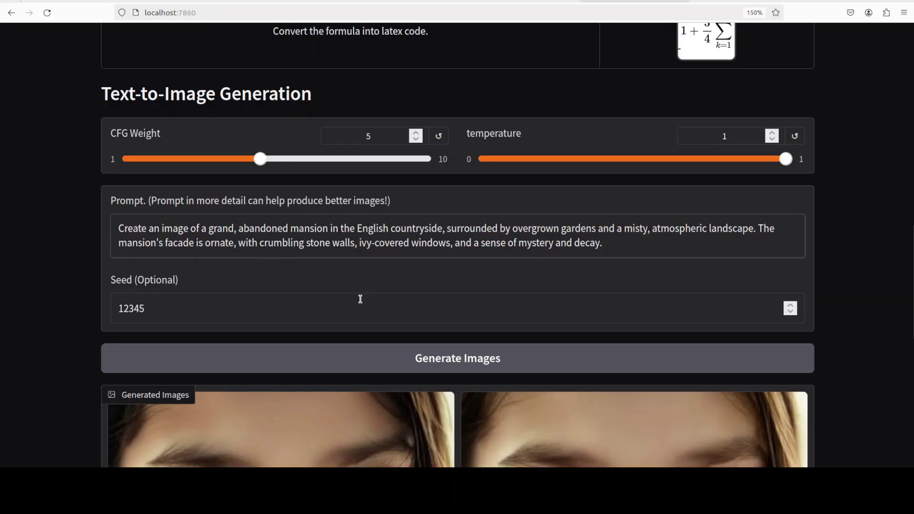
pyautogui.click(465, 365)
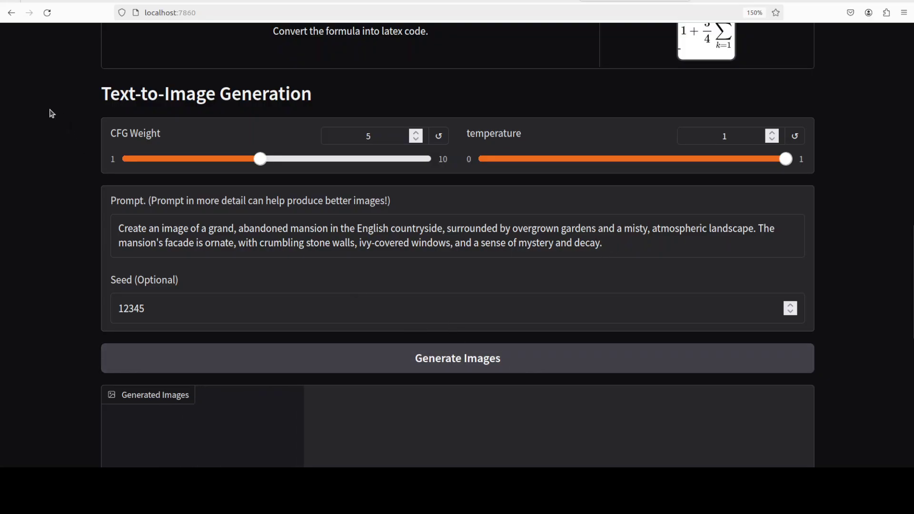
# Switch to the terminal, rerun nvidia-smi to check GPU memory usage during generation, and minimize the terminal.
pyautogui.hotkey('alt', 'Tab')
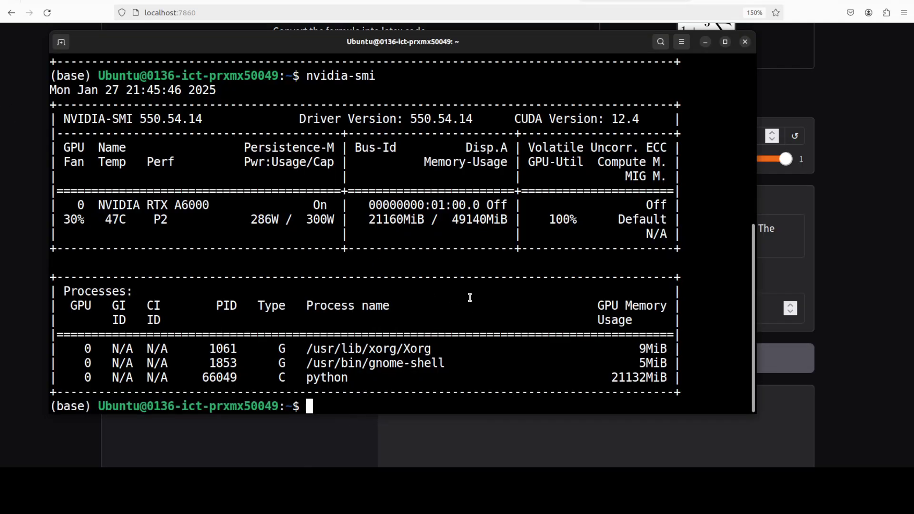
pyautogui.press('Up')
pyautogui.press('Return')
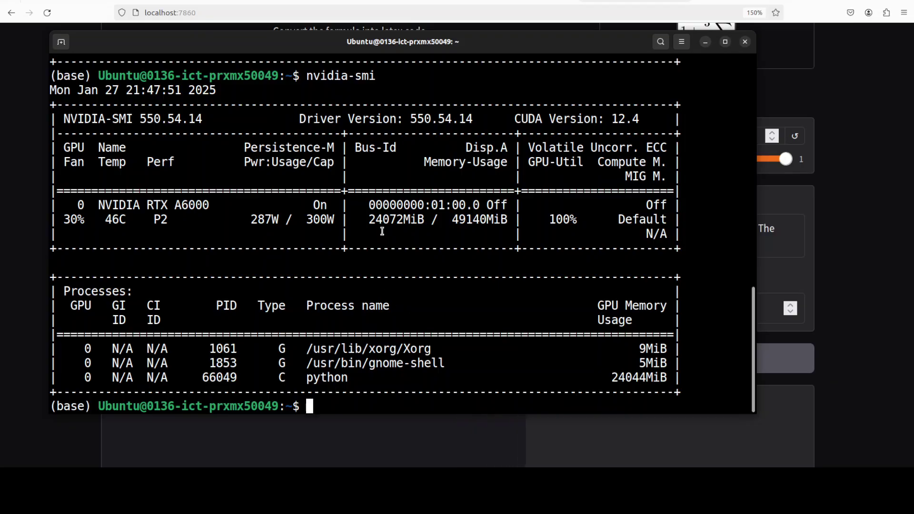
pyautogui.click(705, 45)
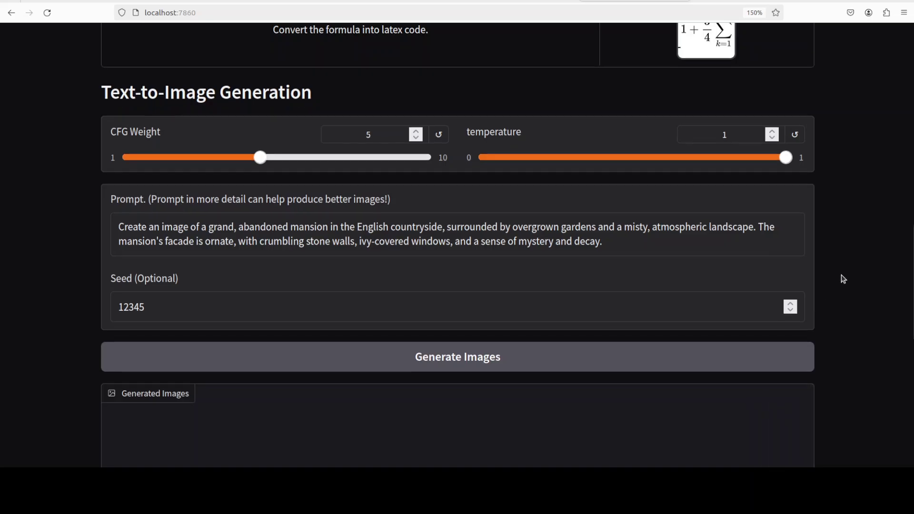
# Inspect each of the generated mansion images in the enlarged gallery preview.
pyautogui.scroll(-2, 841, 275)
pyautogui.scroll(-5, 841, 276)
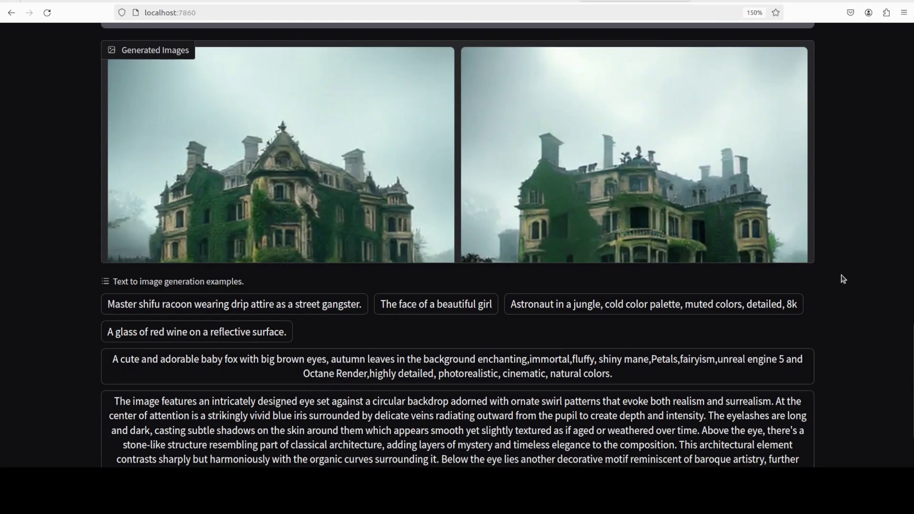
pyautogui.click(267, 195)
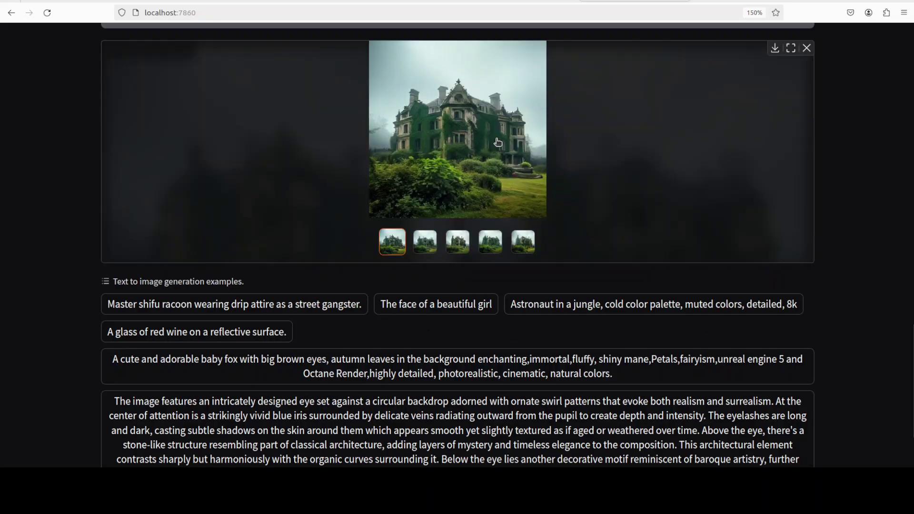
pyautogui.click(430, 245)
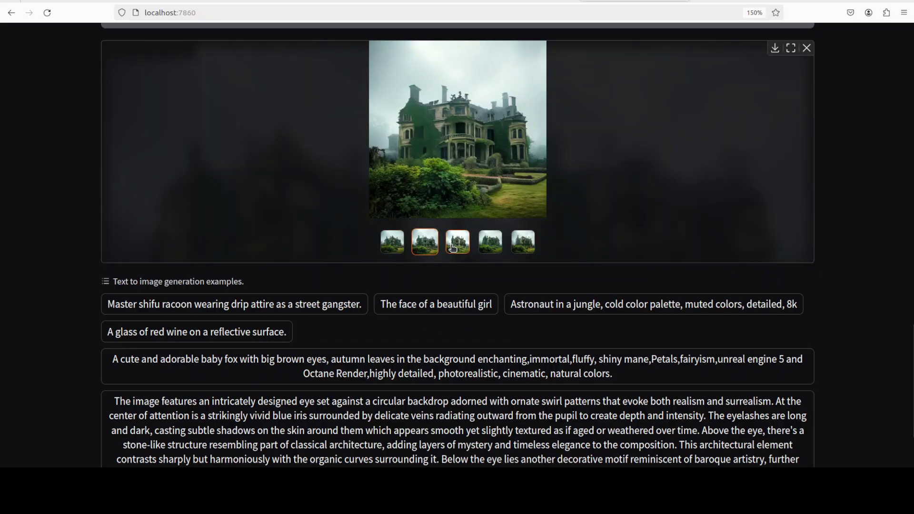
pyautogui.click(453, 248)
pyautogui.click(484, 247)
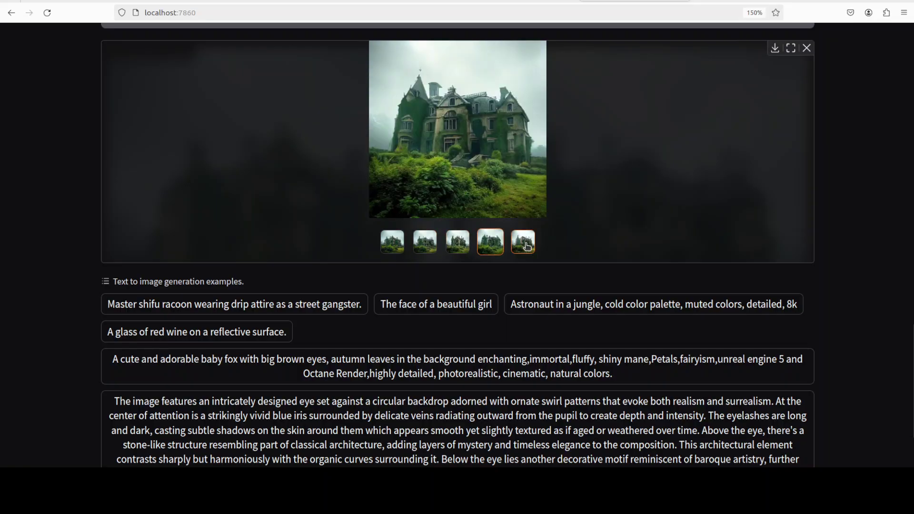
pyautogui.click(528, 247)
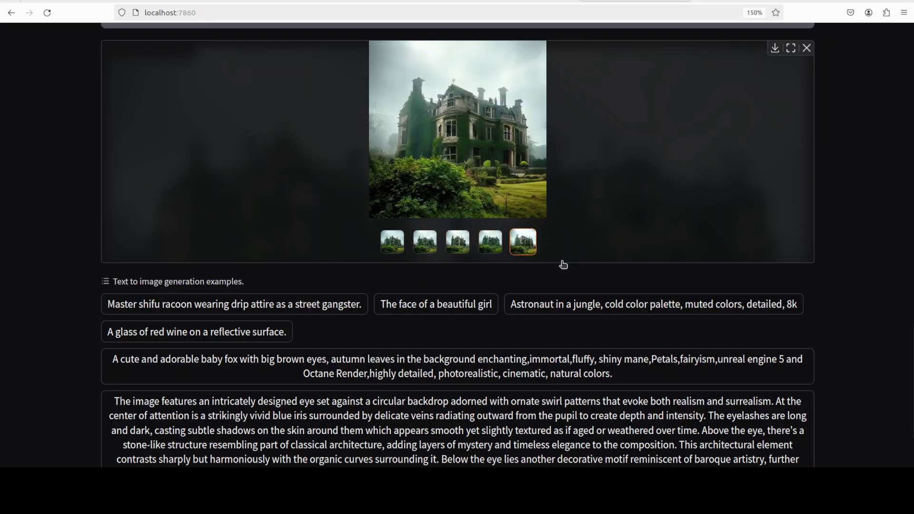
# Generate images of a vibrant street market in Kenya with colorful stalls selling traditional snacks, clothing and souvenirs, crowded with happy shoppers and vendors.
pyautogui.scroll(6, 562, 264)
pyautogui.scroll(-5, 564, 265)
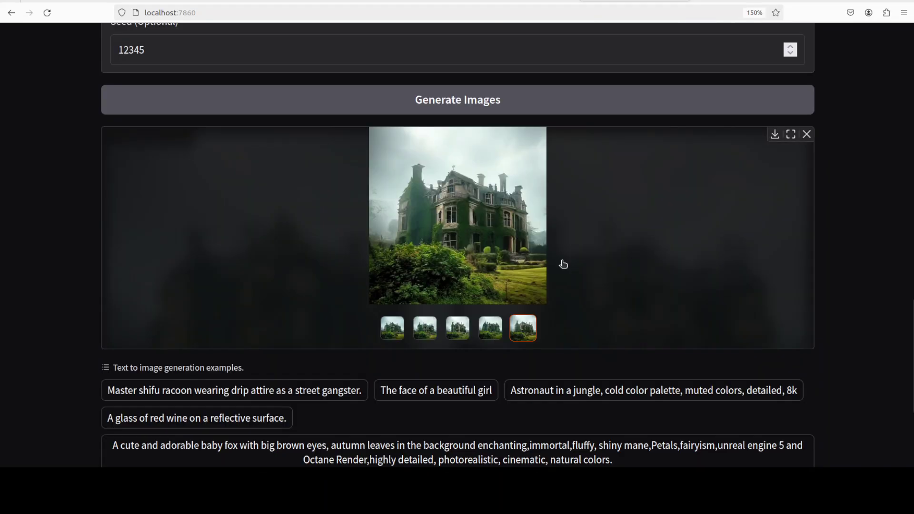
pyautogui.scroll(3, 563, 264)
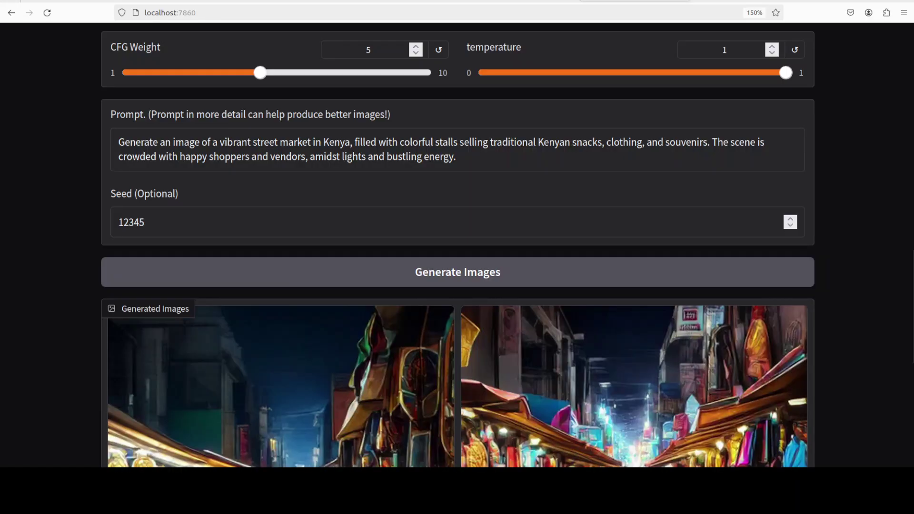
# Inspect the generated Kenyan street market images one after another in the enlarged gallery preview.
pyautogui.scroll(-5, 458, 257)
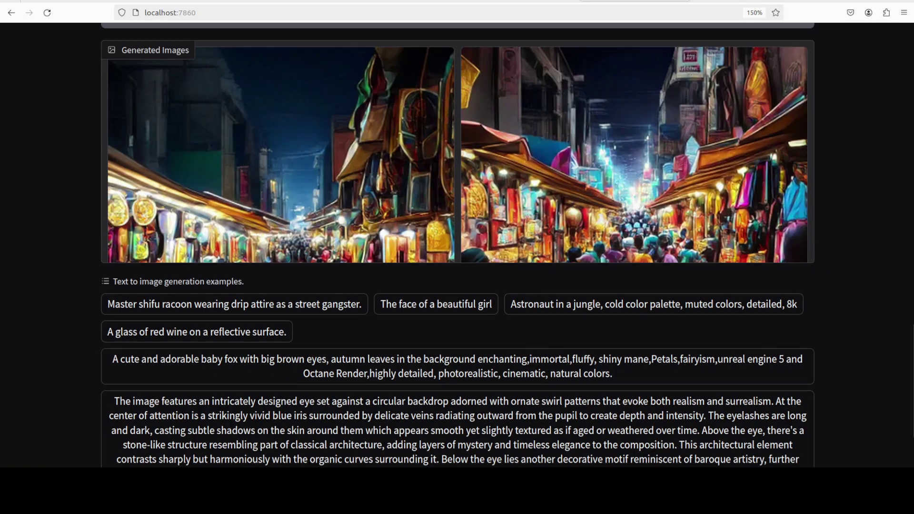
pyautogui.scroll(2, 267, 259)
pyautogui.click(267, 259)
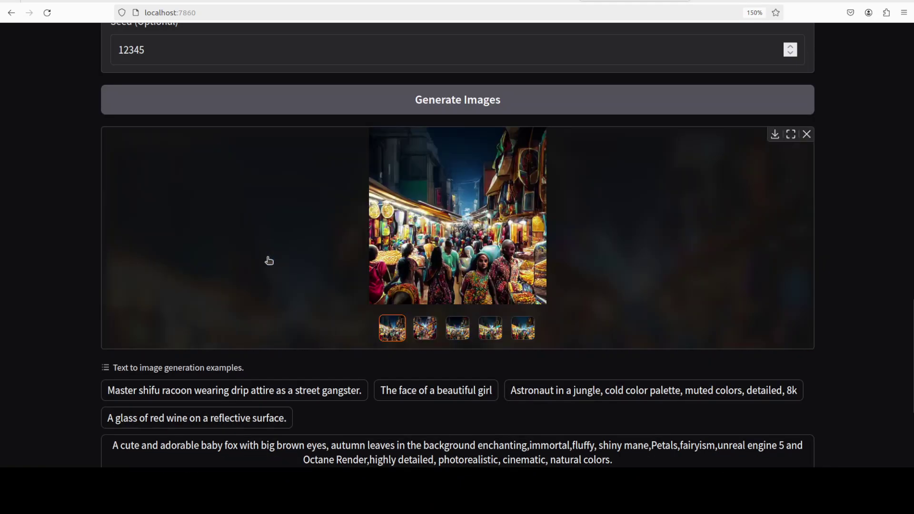
pyautogui.click(424, 329)
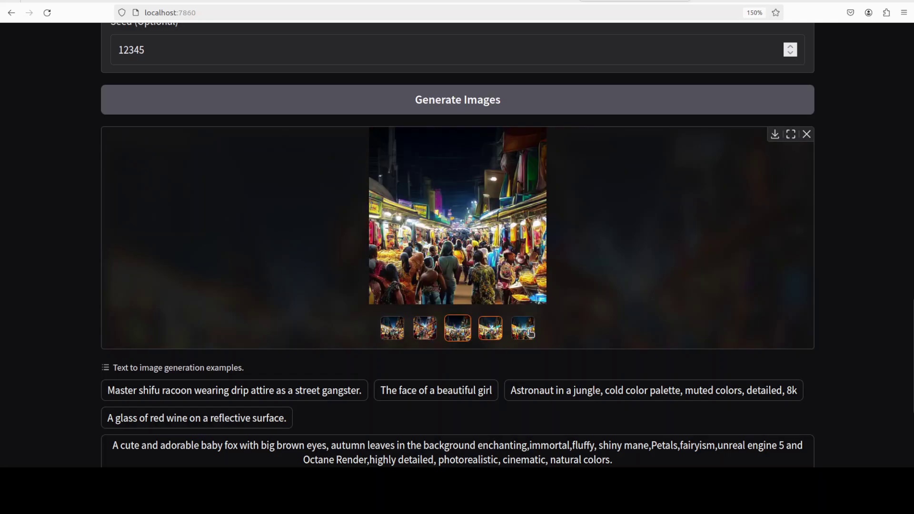
pyautogui.click(491, 330)
pyautogui.click(529, 333)
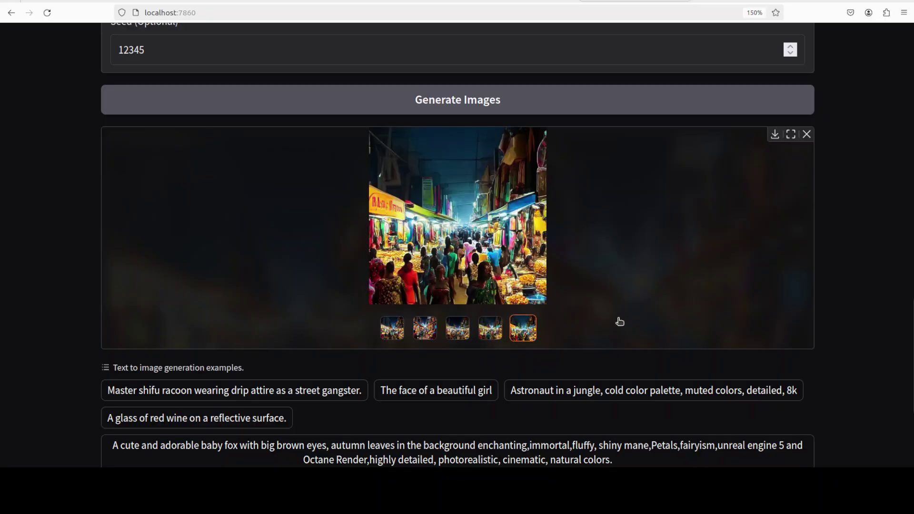
# Reword the market prompt to request a "photo-realistic, real world representation" instead of an image, generate images again, and close the old preview.
pyautogui.scroll(5, 619, 319)
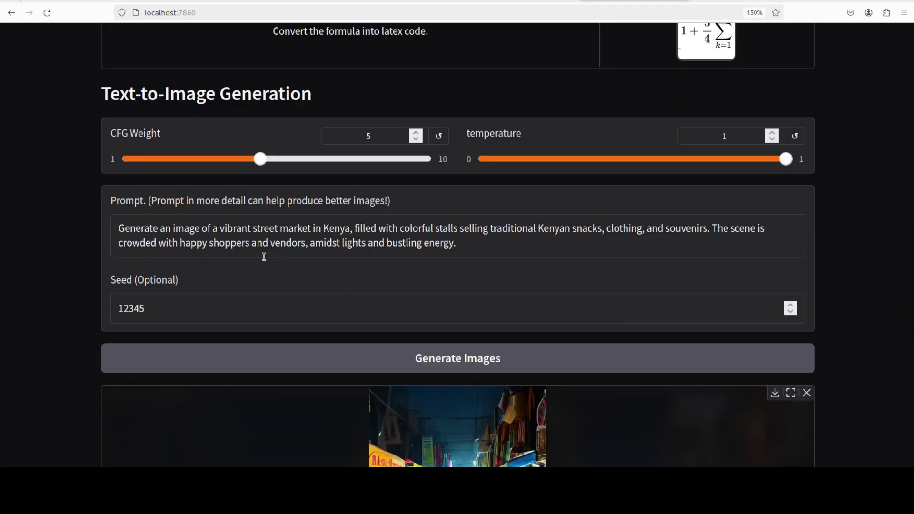
pyautogui.click(175, 231)
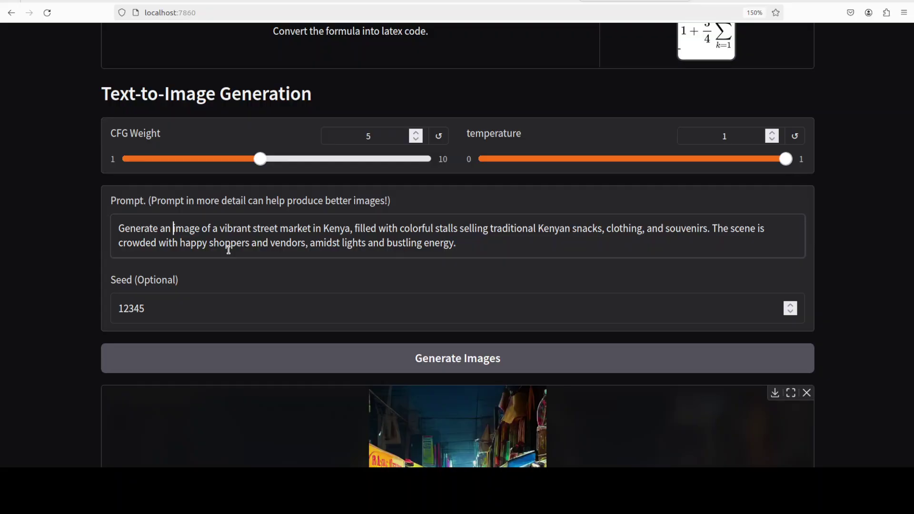
pyautogui.write('photo-rel')
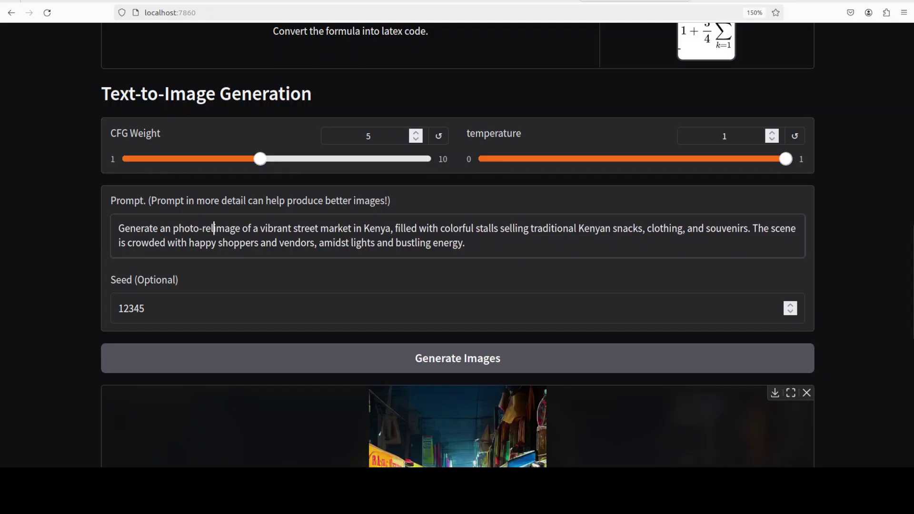
pyautogui.press('BackSpace')
pyautogui.write('alistic')
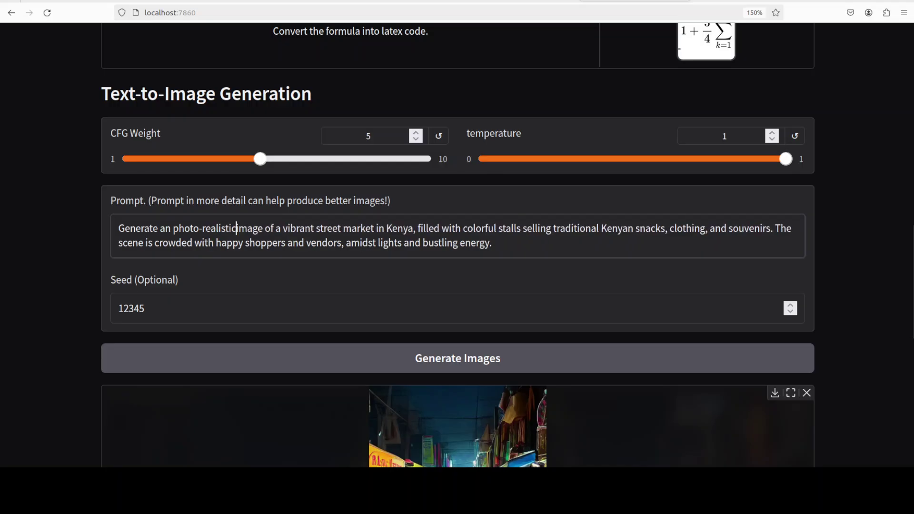
pyautogui.write(', real world ')
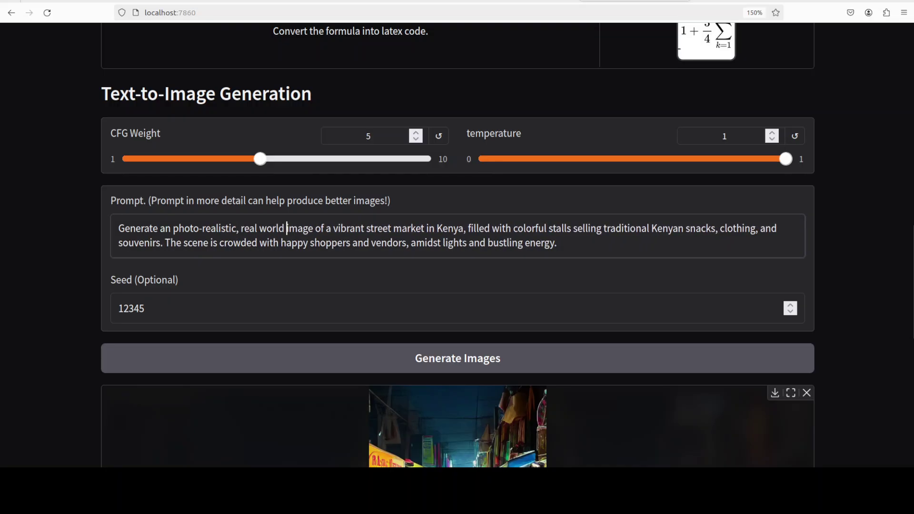
pyautogui.write('representation')
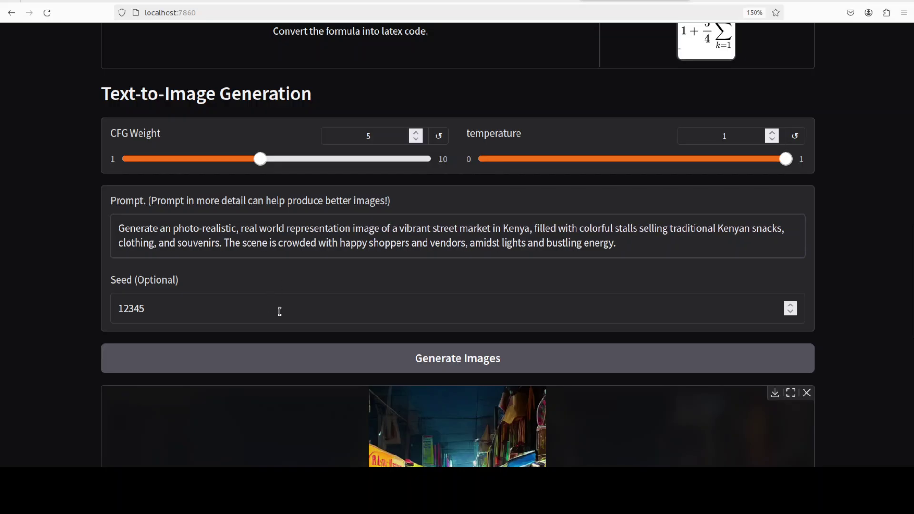
pyautogui.press('Delete')
pyautogui.press('Delete')
pyautogui.press('Delete')
pyautogui.press('Delete')
pyautogui.press('Delete')
pyautogui.press('Delete')
pyautogui.press('Delete')
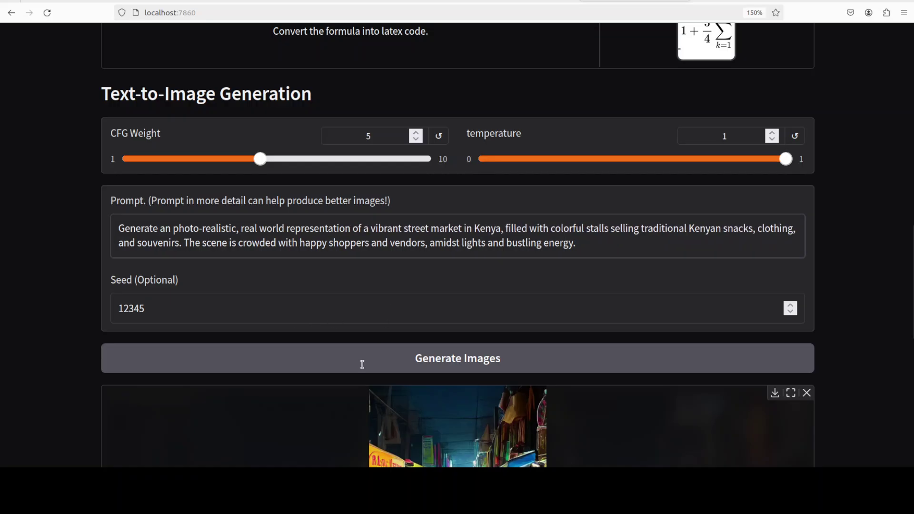
pyautogui.click(441, 368)
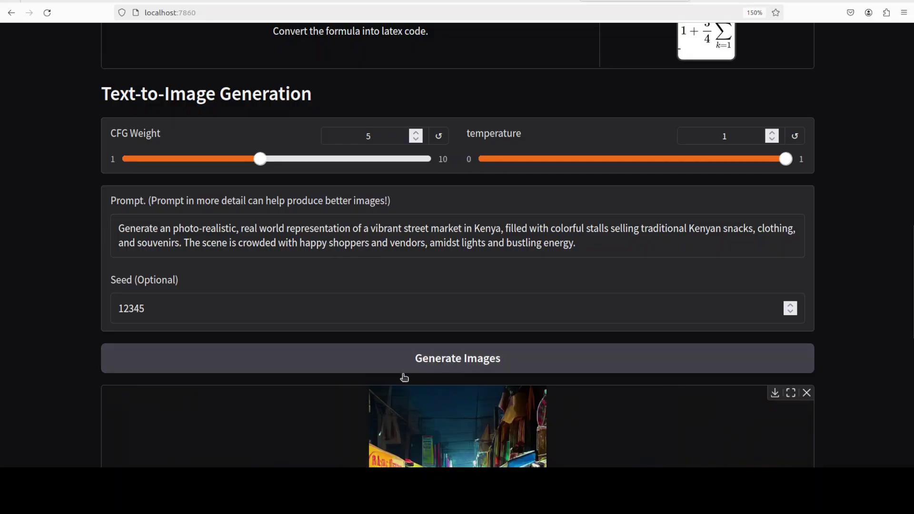
pyautogui.click(808, 394)
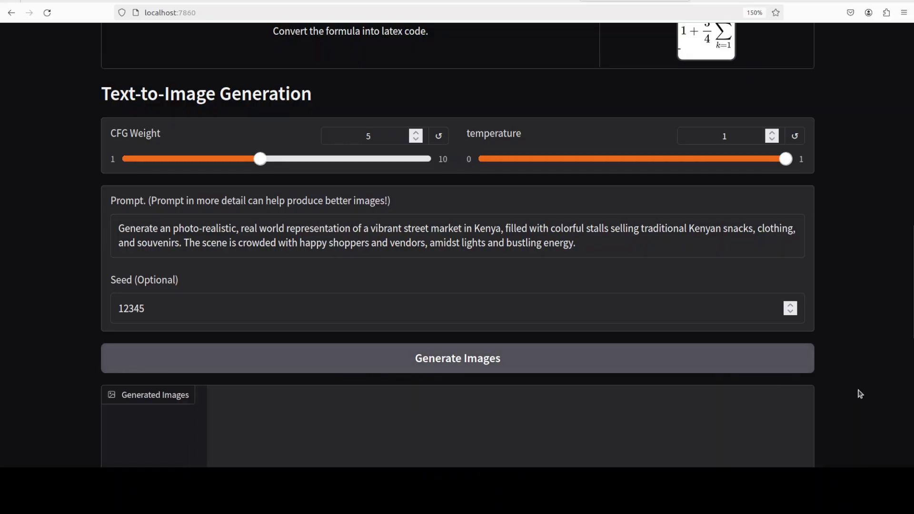
# Inspect each of the regenerated photo-realistic market images in the enlarged gallery preview.
pyautogui.scroll(-4, 858, 394)
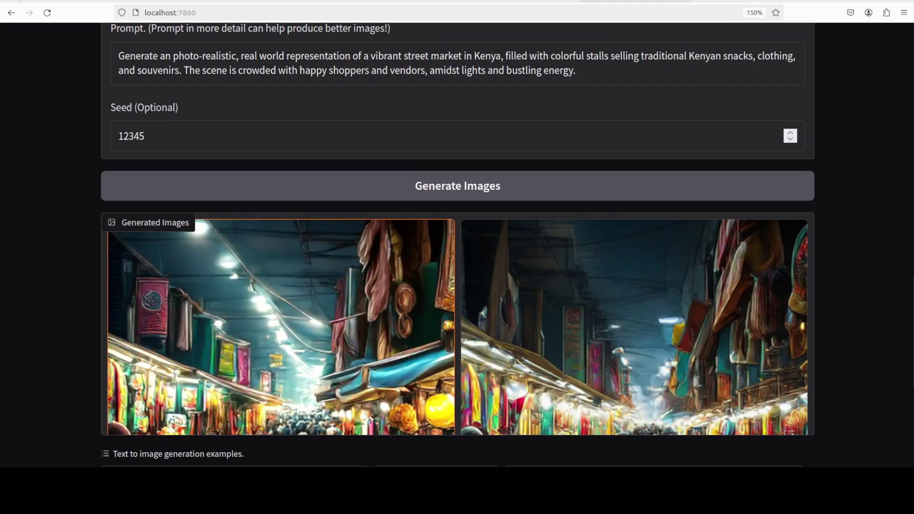
pyautogui.click(306, 308)
pyautogui.click(427, 414)
pyautogui.click(455, 416)
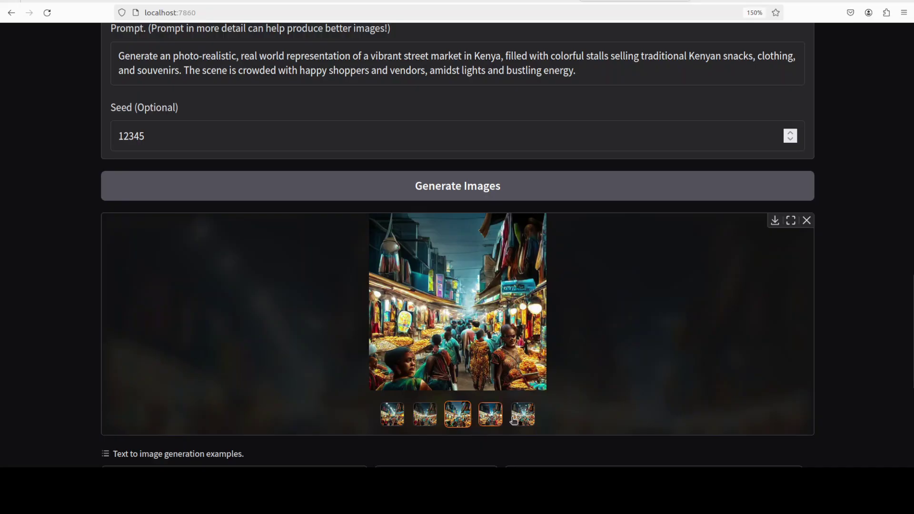
pyautogui.click(491, 419)
pyautogui.click(521, 419)
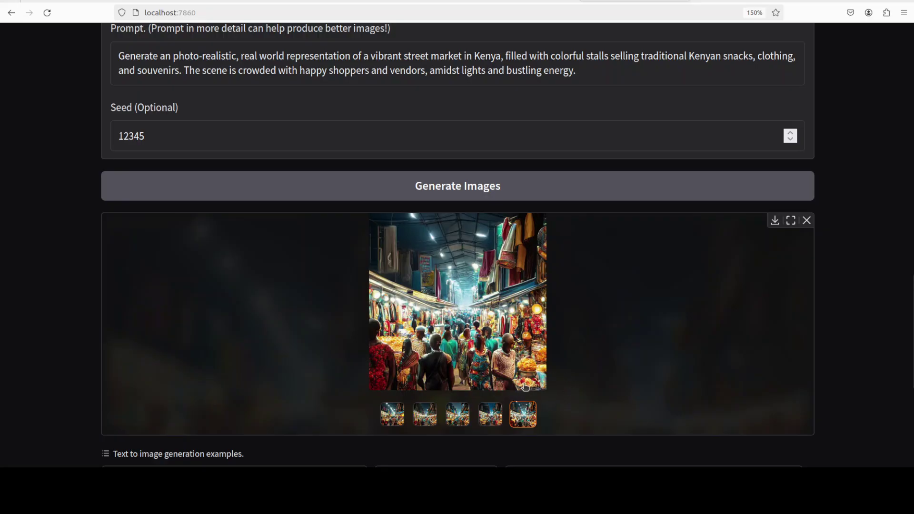
# Generate images of a futuristic underwater research facility with scientists and engineers, a coral reef, schools of fish, domed windows and a docked submarine.
pyautogui.scroll(3, 567, 383)
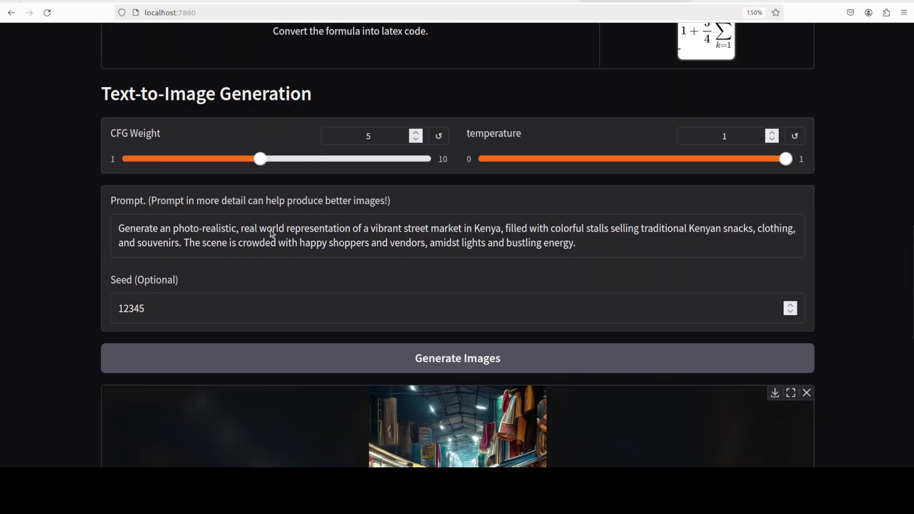
pyautogui.click(305, 242)
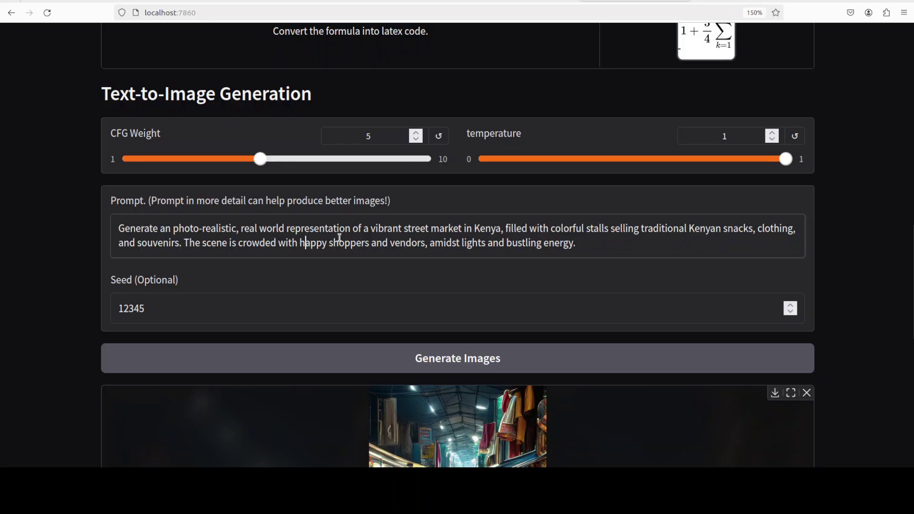
pyautogui.hotkey('ctrl', 'a')
pyautogui.write('Generate an image of a futuristic, underwater research facility, filled with scientists and engineers working on advanced marine technology. The facility is surrounded by a coral reef, with schools of fish swimming outside the large, domed windows, and a submarine docked nearby.')
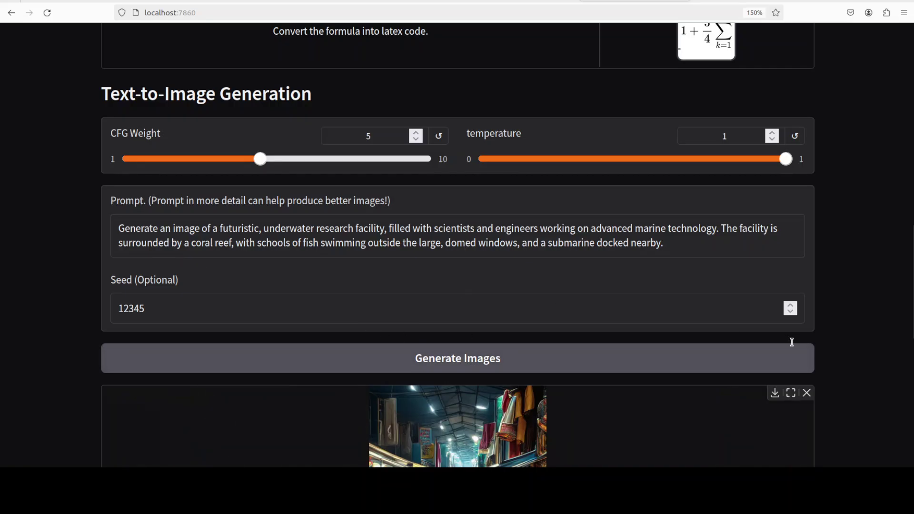
pyautogui.click(808, 393)
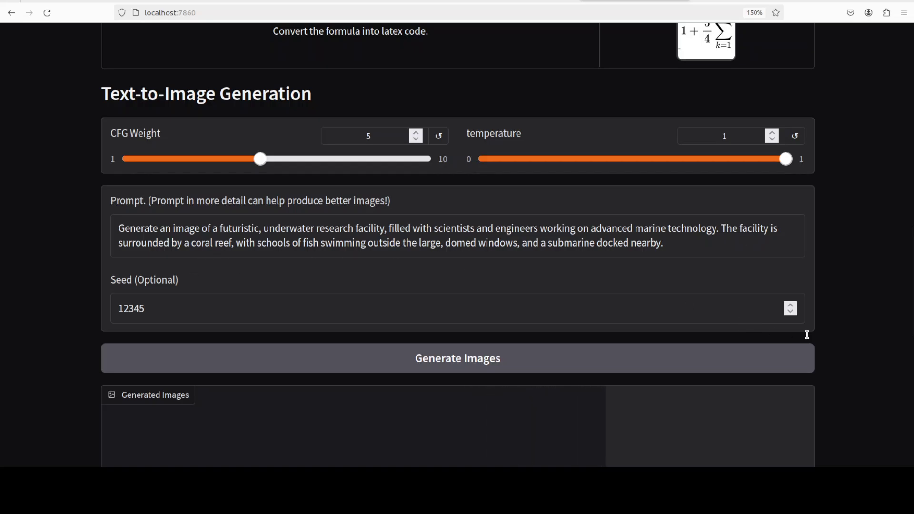
# Examine the generated underwater research facility images in the enlarged preview, going through them and back to the first one.
pyautogui.scroll(-3, 853, 344)
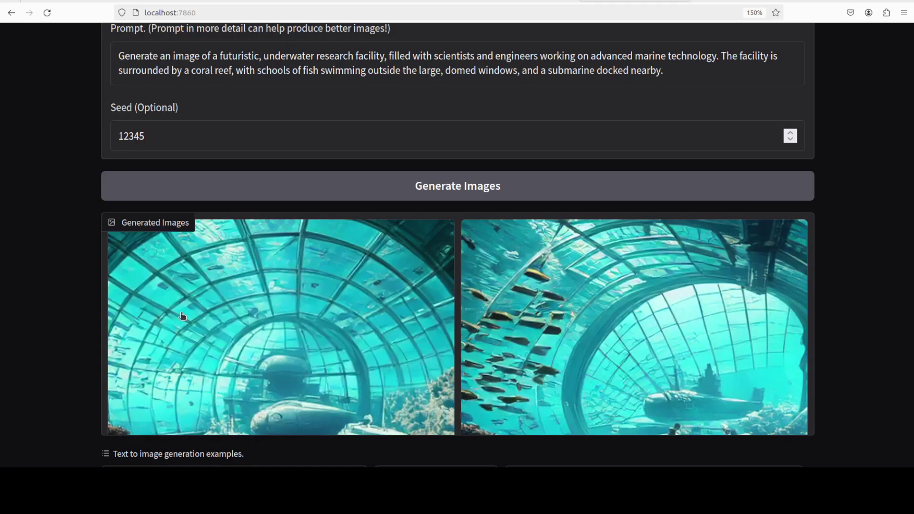
pyautogui.click(182, 316)
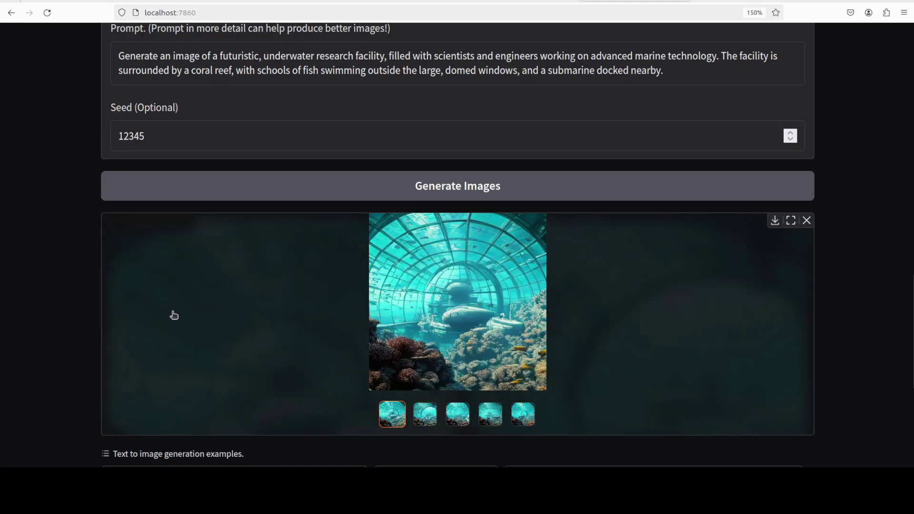
pyautogui.click(430, 420)
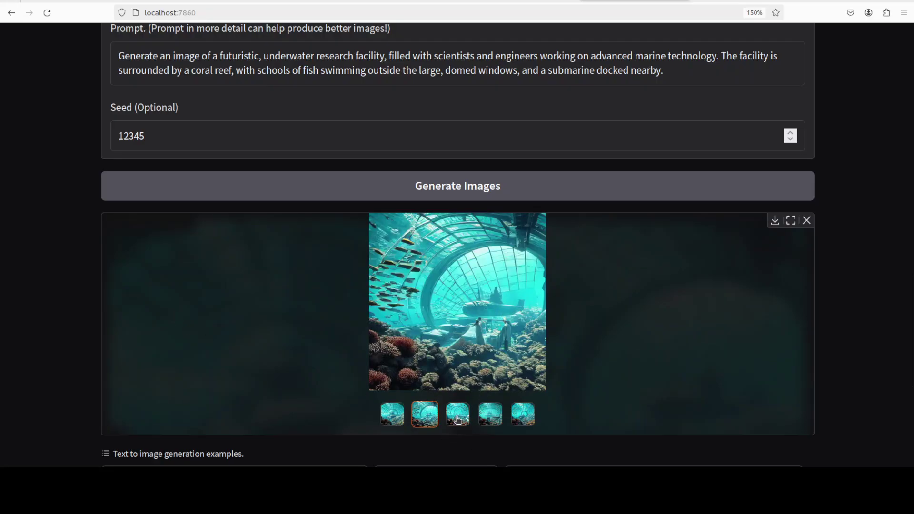
pyautogui.click(460, 416)
pyautogui.click(494, 420)
pyautogui.click(519, 418)
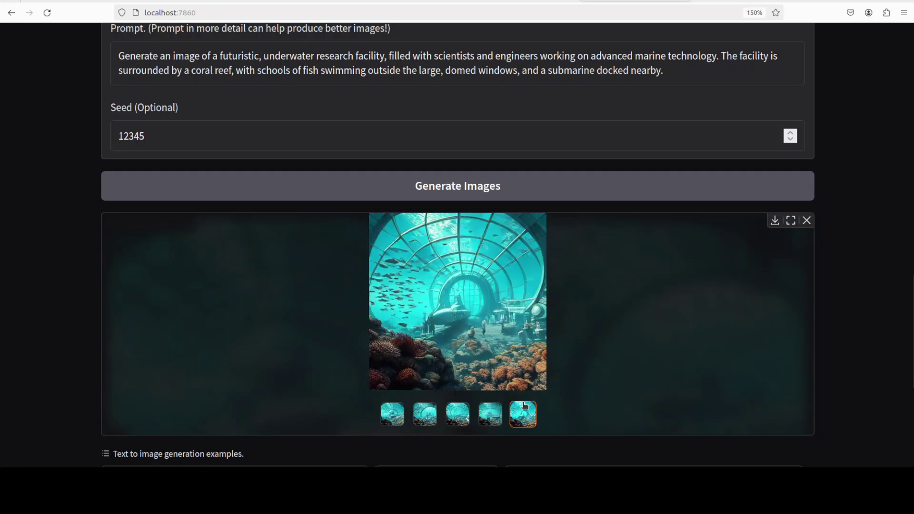
pyautogui.click(491, 414)
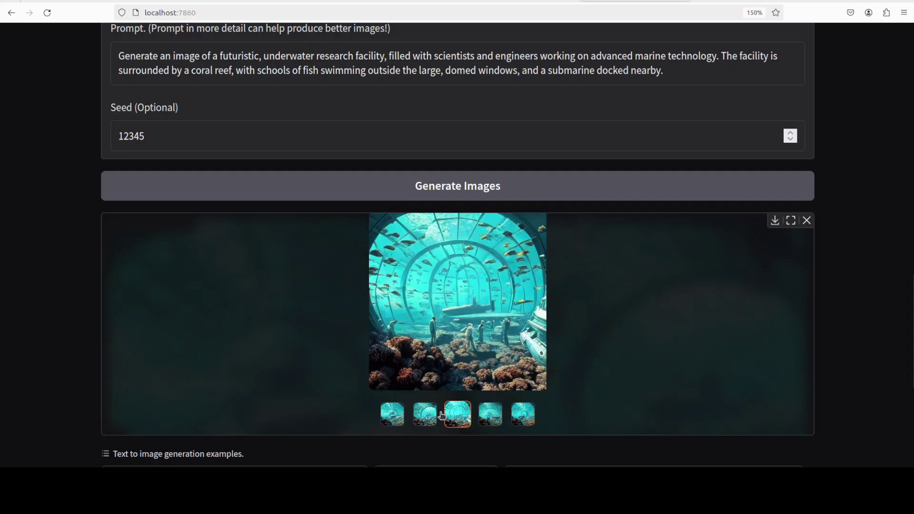
pyautogui.click(425, 414)
pyautogui.click(394, 414)
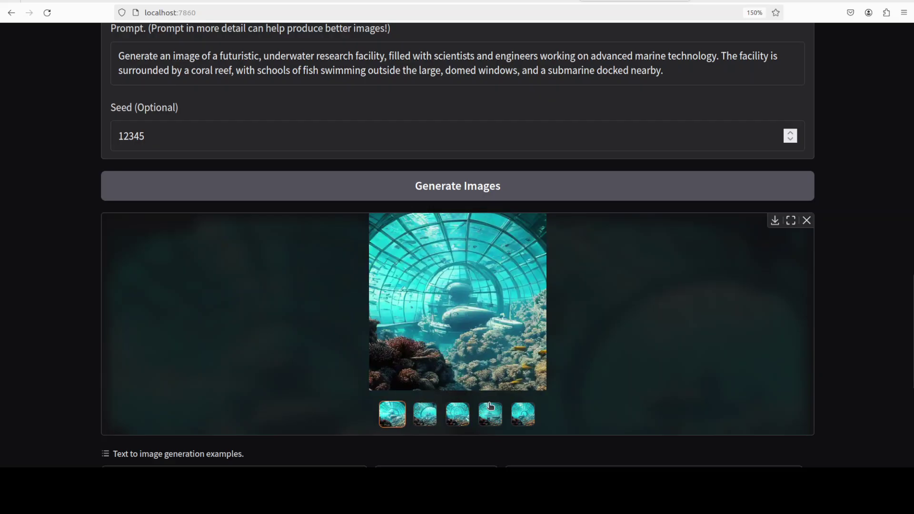
# Switch to the Hugging Face Janus-Pro-7B model page and the YouTube channel's "janus" search, and browse the listed videos.
pyautogui.click(536, 1)
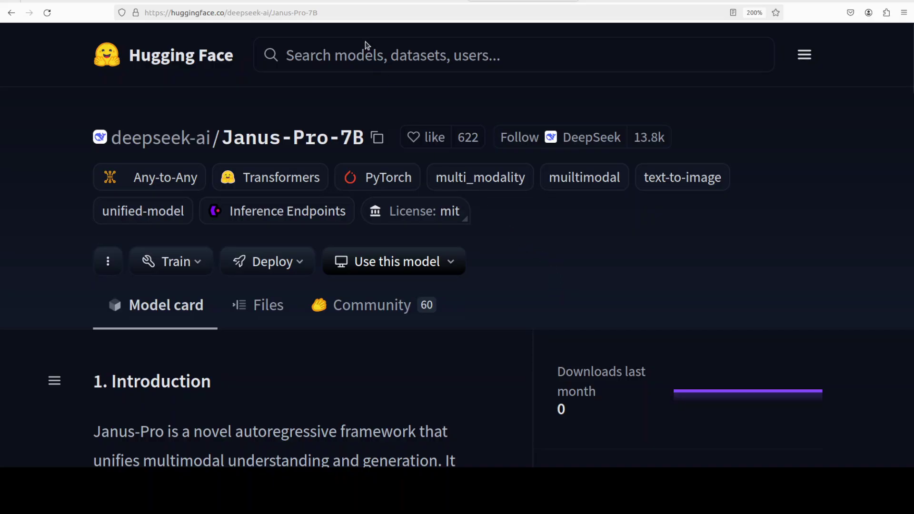
pyautogui.click(316, 1)
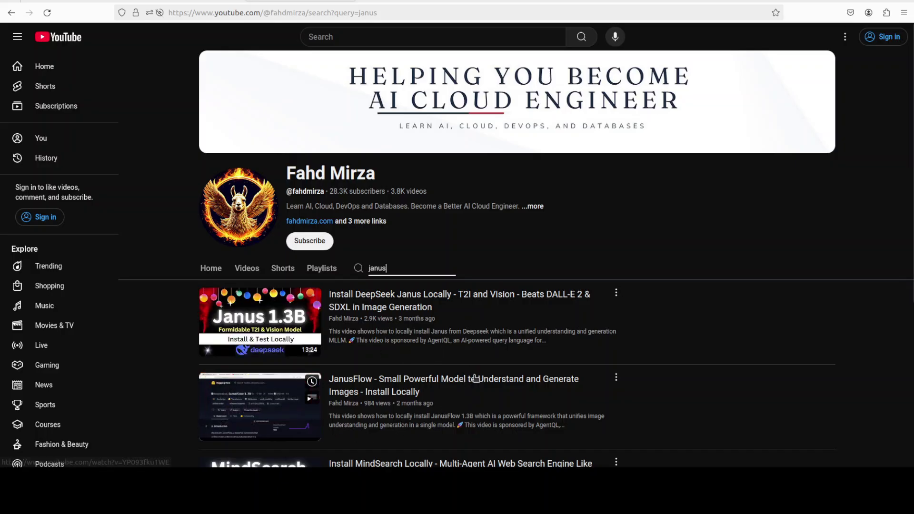
pyautogui.scroll(-2, 521, 344)
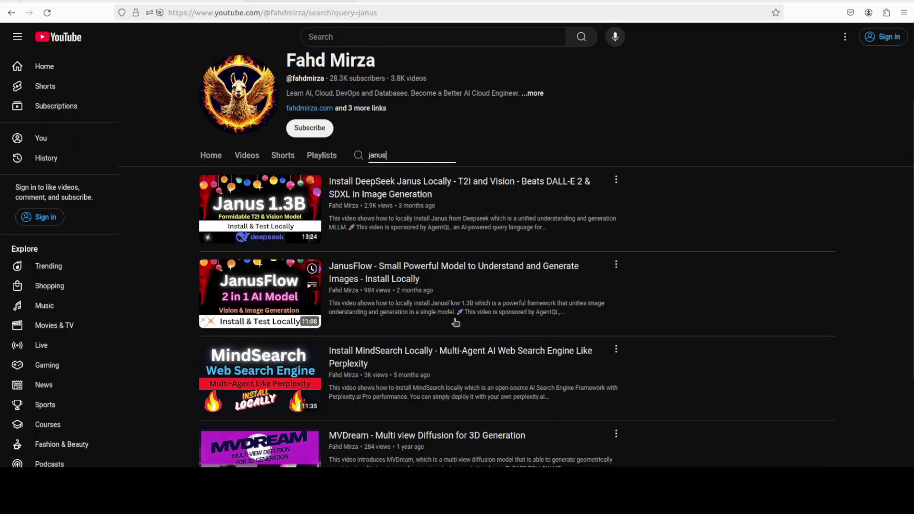
pyautogui.scroll(-2, 453, 324)
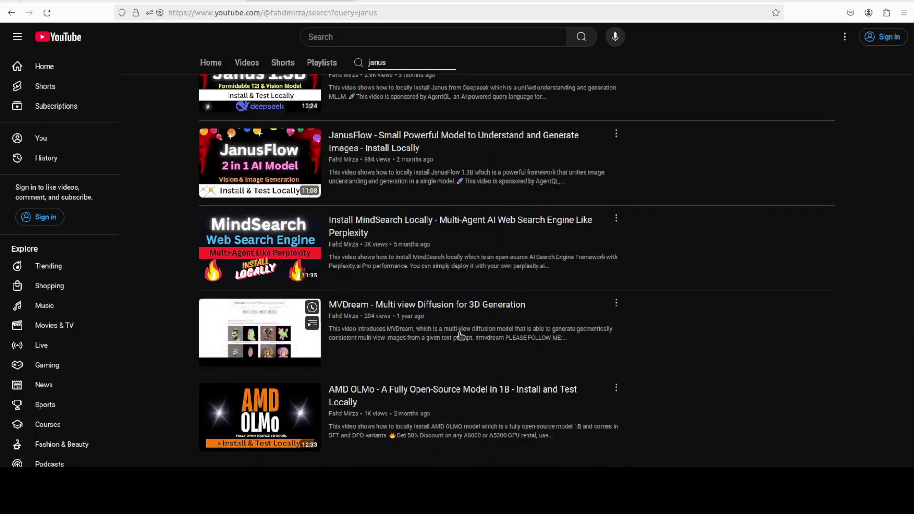
pyautogui.scroll(4, 476, 334)
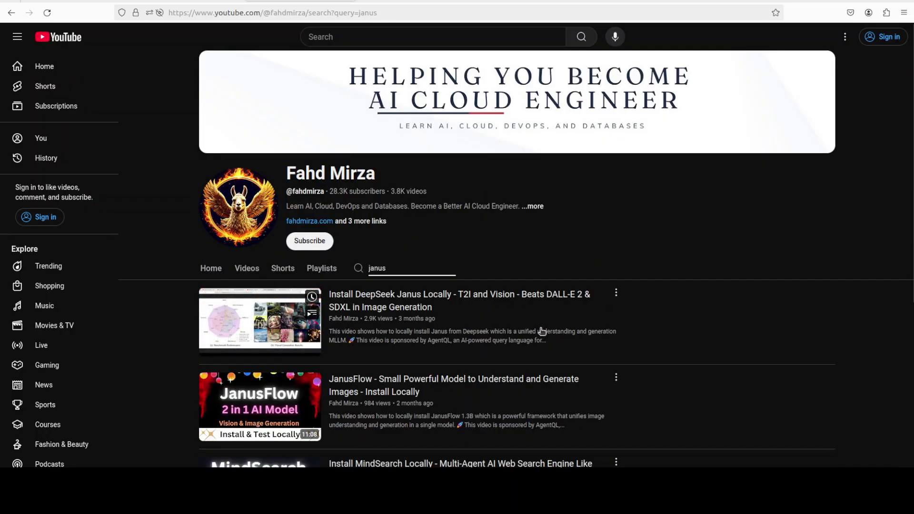